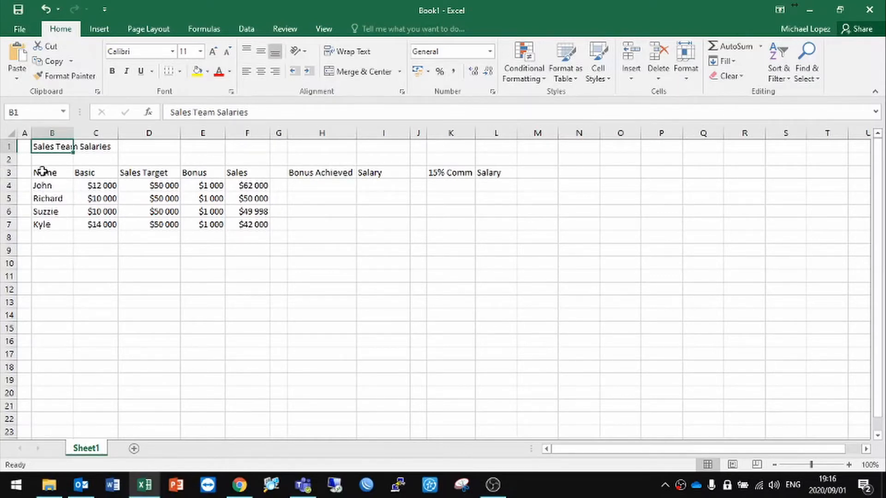
# - Review the sales team's names, basic pay, sales targets, bonus and sales figures in rows 4 to 7
pyautogui.click(43, 174)
pyautogui.click(45, 184)
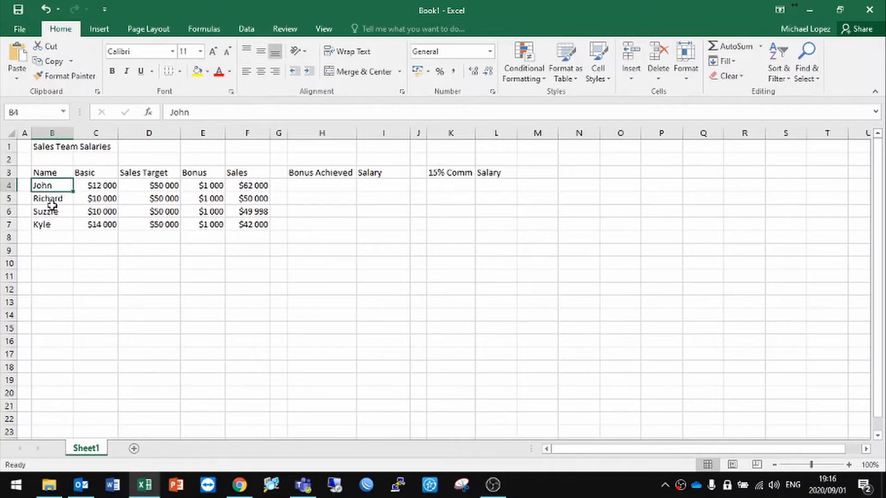
pyautogui.click(51, 199)
pyautogui.click(51, 211)
pyautogui.click(40, 227)
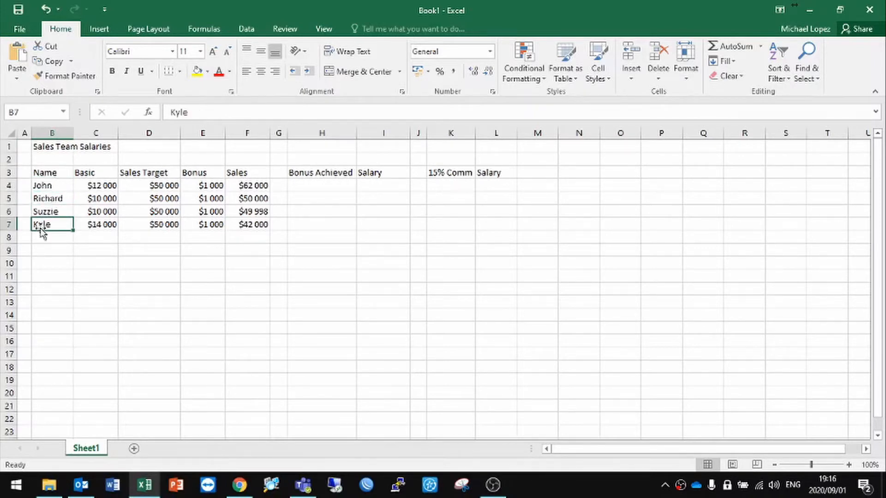
pyautogui.moveTo(42, 187); pyautogui.dragTo(48, 226)
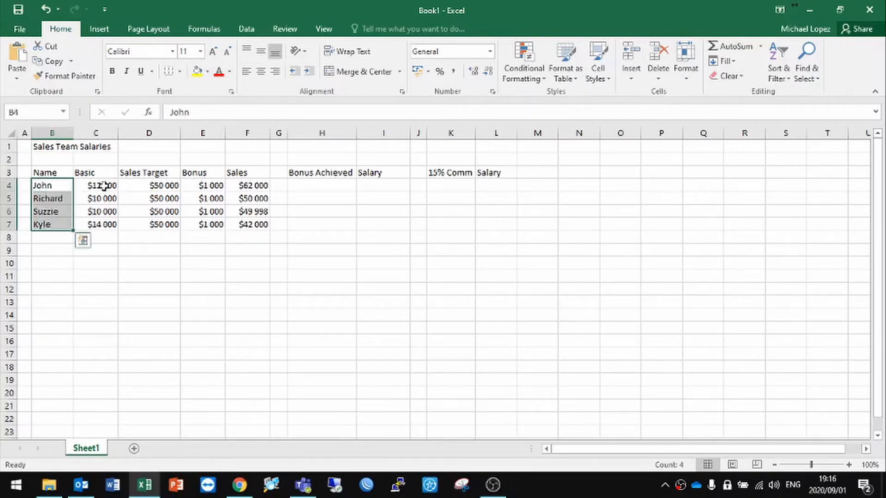
pyautogui.moveTo(103, 187); pyautogui.dragTo(105, 224)
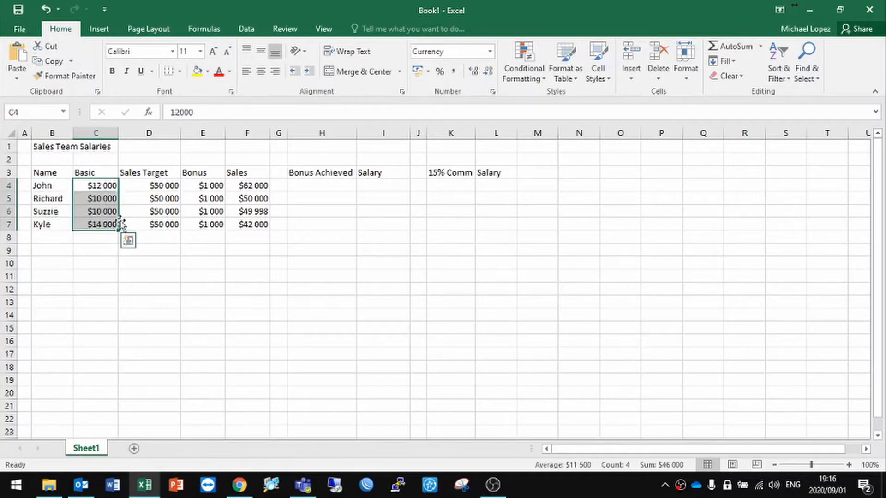
pyautogui.click(136, 185)
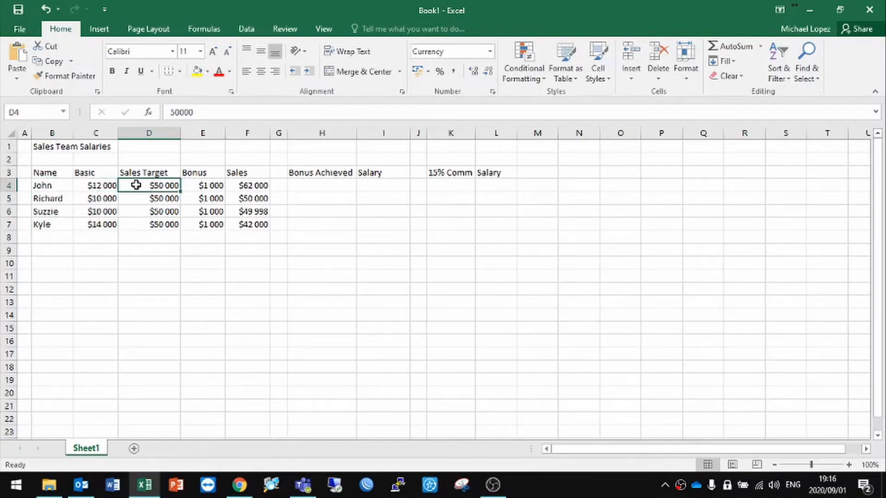
pyautogui.moveTo(136, 184); pyautogui.dragTo(133, 223)
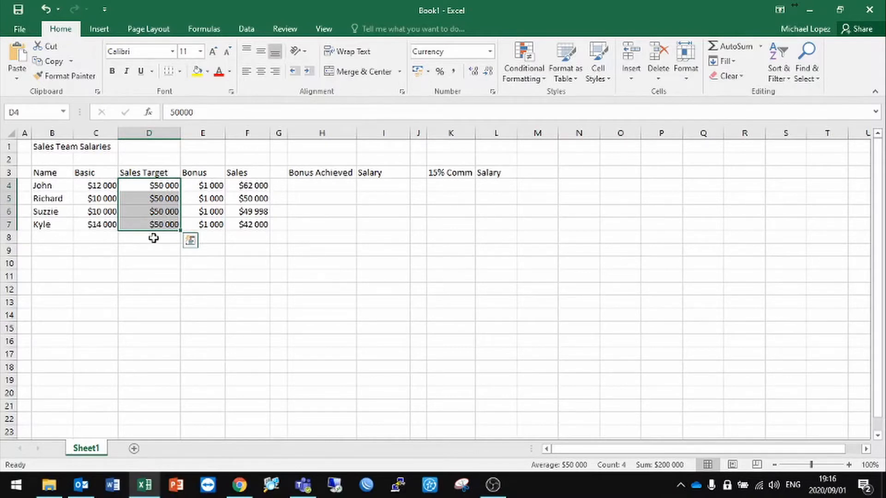
pyautogui.click(198, 185)
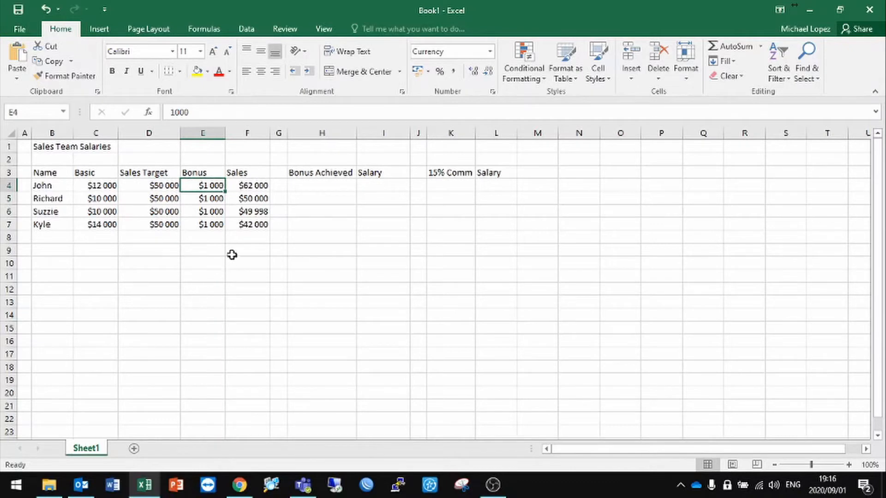
pyautogui.moveTo(247, 184); pyautogui.dragTo(244, 225)
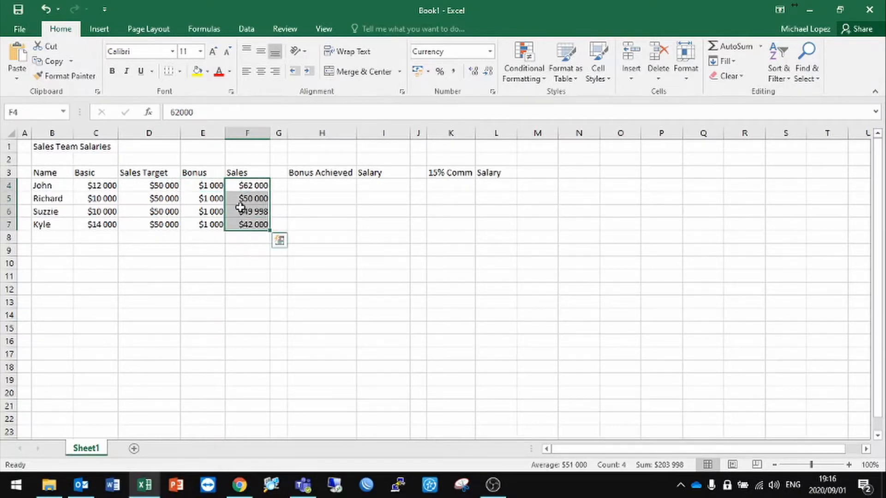
# - Rename the Sales column header in F3 to "Actual Sales"
pyautogui.click(240, 172)
pyautogui.click(171, 111)
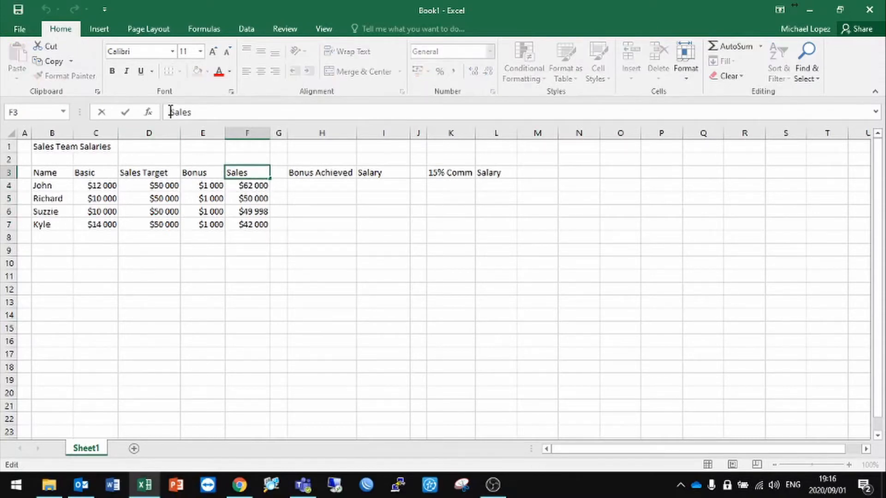
pyautogui.write('Actual')
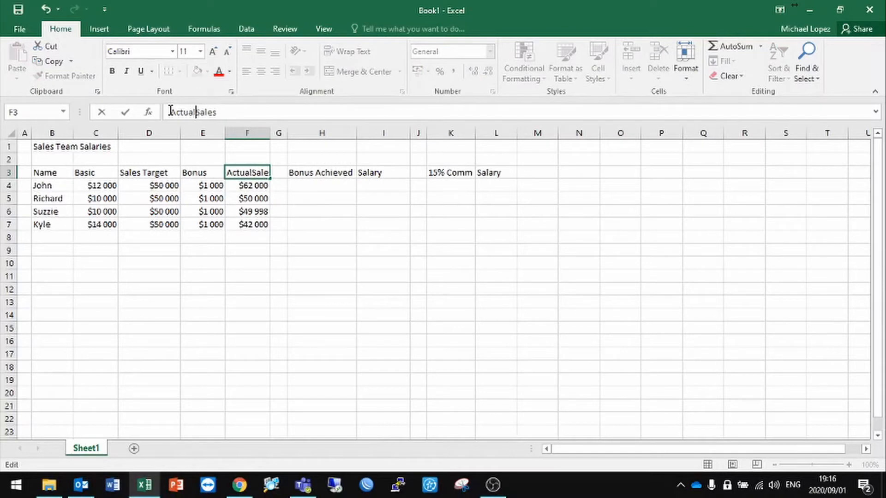
pyautogui.click(166, 247)
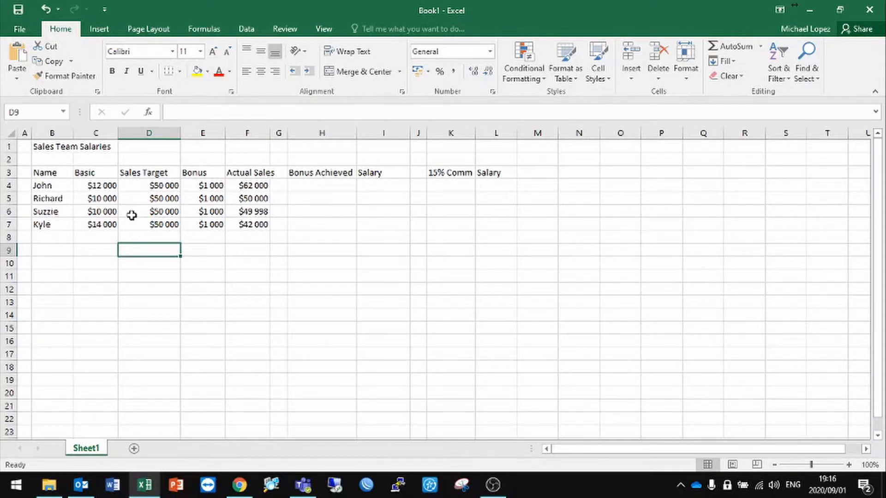
# - Enter the formula =F4>=D4 in H4 to test whether the first salesperson's actual sales meet the sales target
pyautogui.click(89, 186)
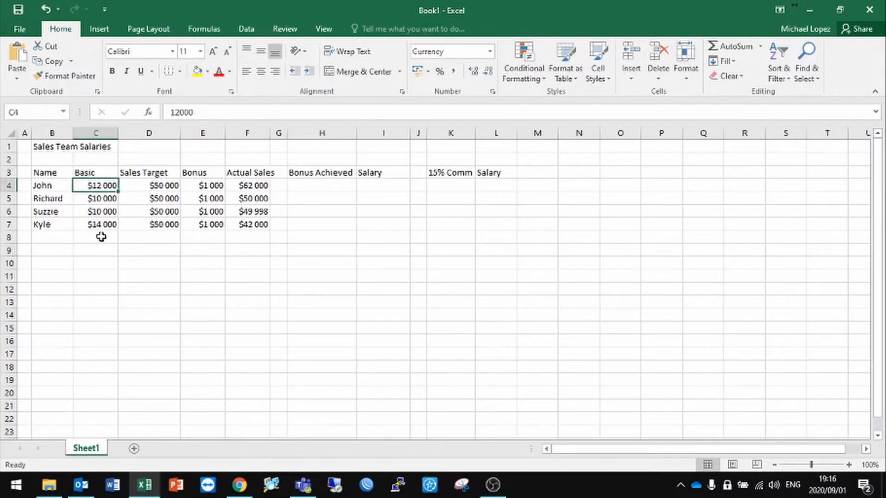
pyautogui.click(152, 184)
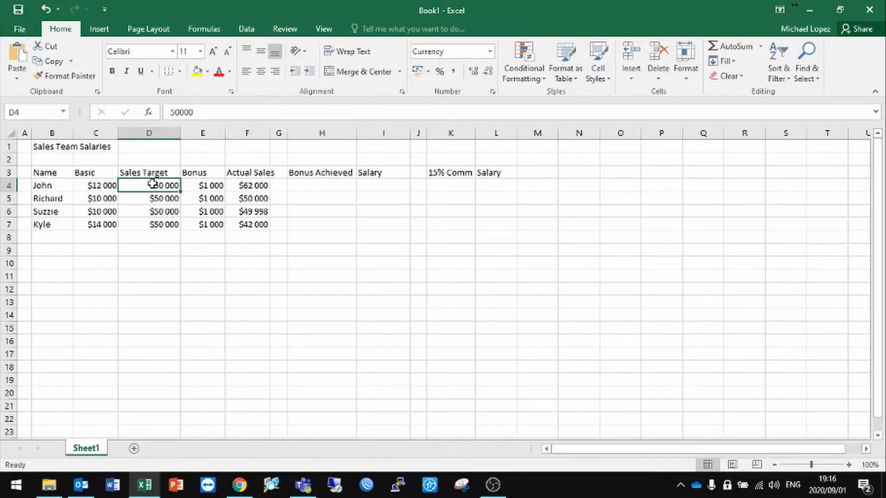
pyautogui.click(202, 186)
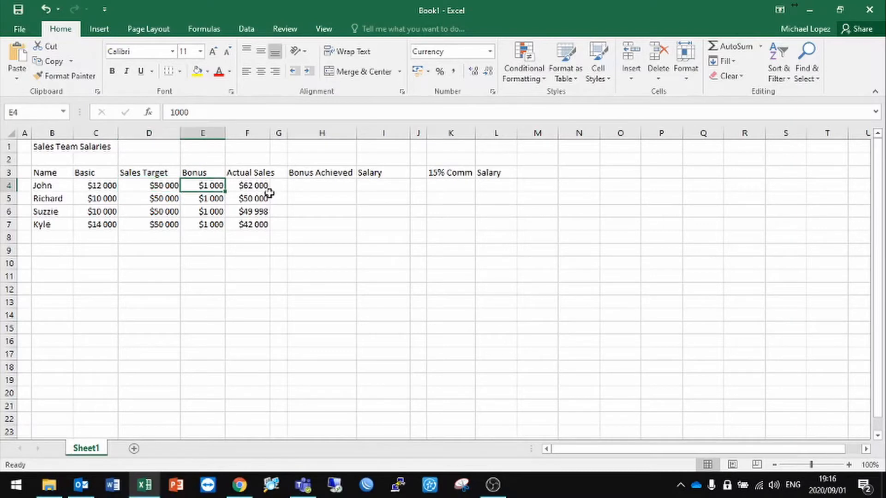
pyautogui.click(253, 183)
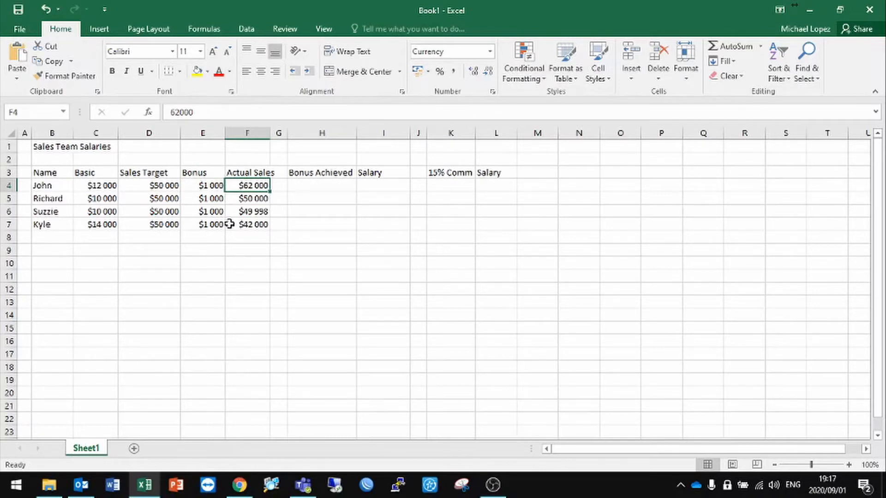
pyautogui.click(317, 186)
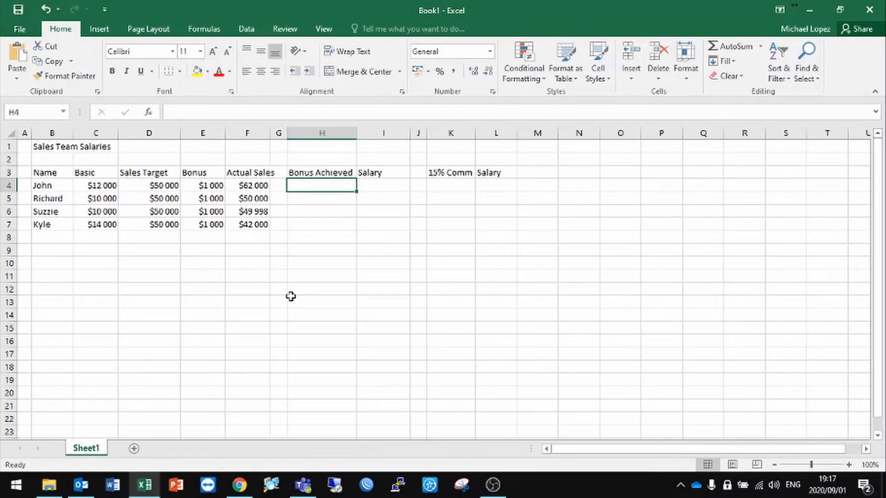
pyautogui.write('=')
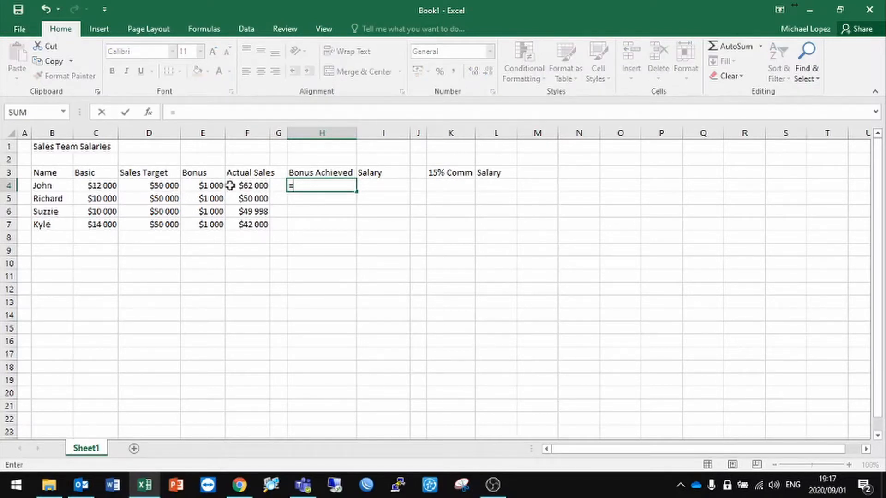
pyautogui.click(250, 184)
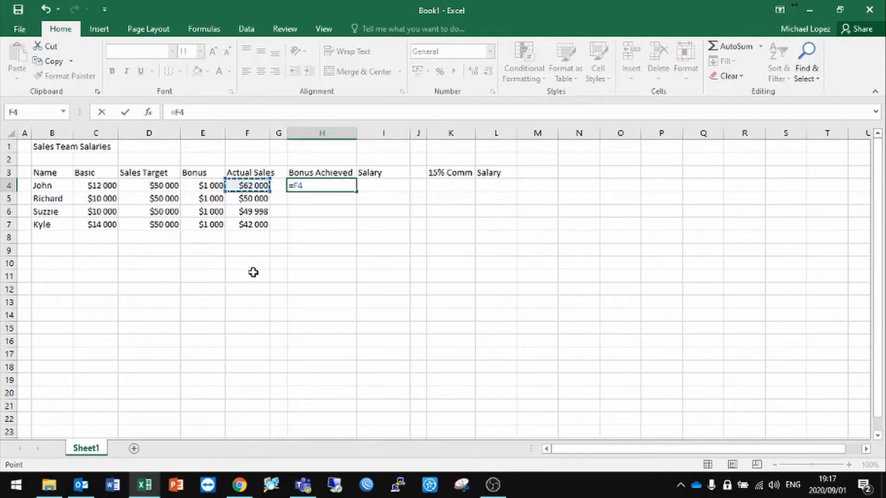
pyautogui.write('>=')
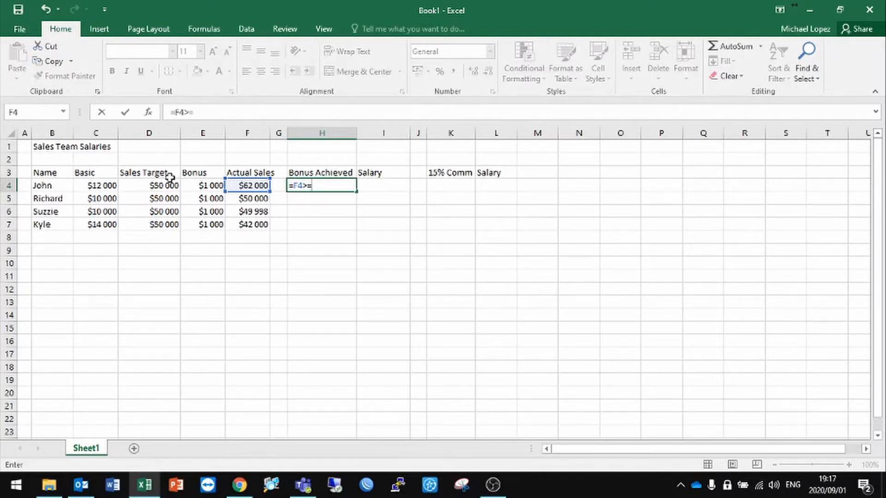
pyautogui.click(158, 185)
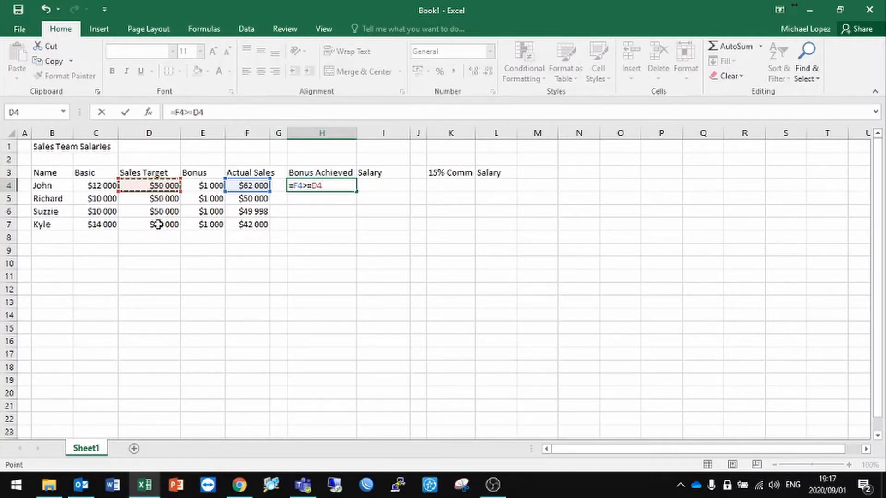
pyautogui.press('Return')
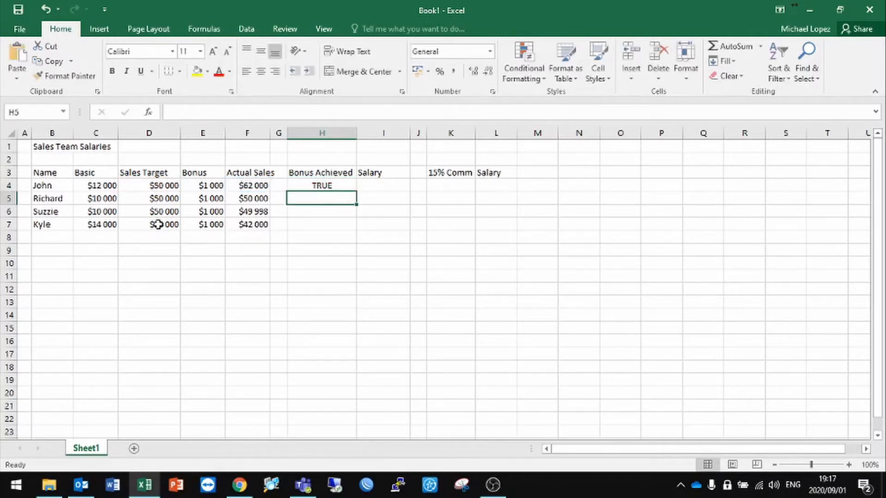
# - Check the H4 comparison formula and fill it down through H7 in the Bonus Achieved column
pyautogui.doubleClick(318, 182)
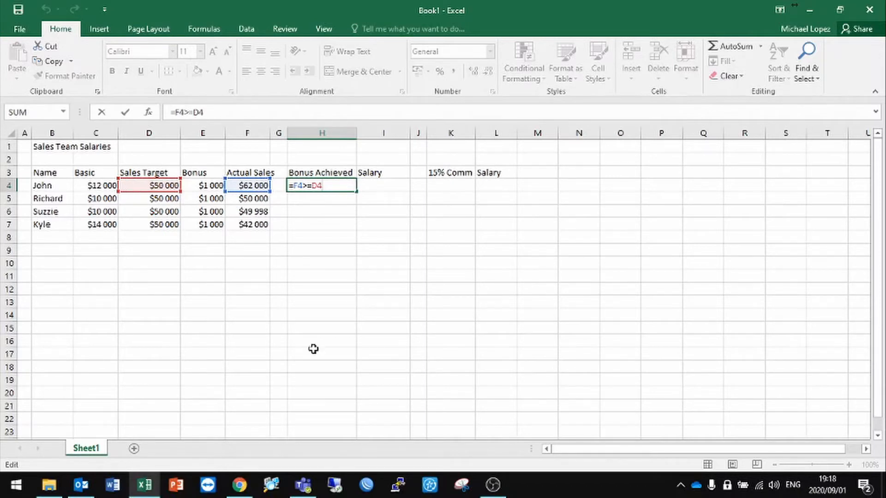
pyautogui.press('Return')
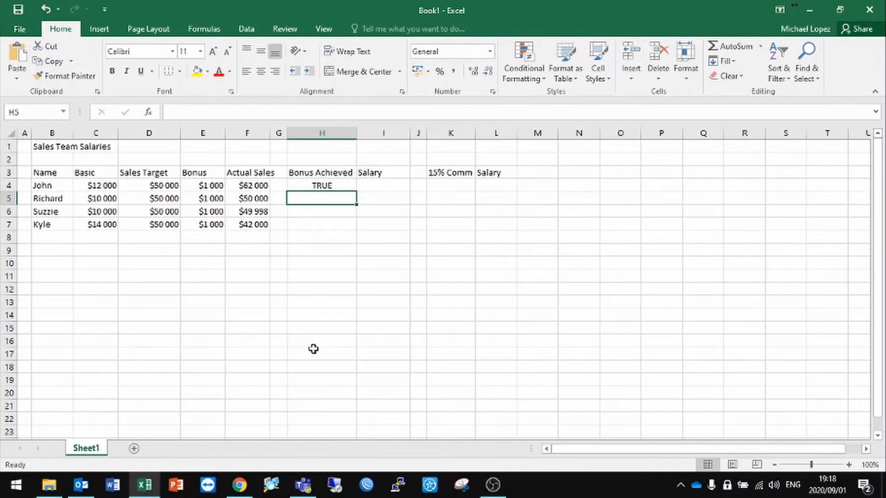
pyautogui.click(318, 185)
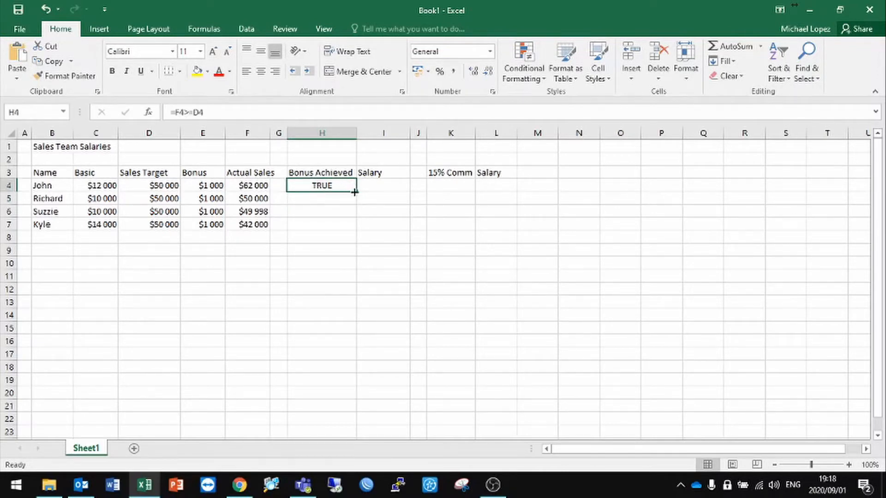
pyautogui.moveTo(357, 190); pyautogui.dragTo(356, 227)
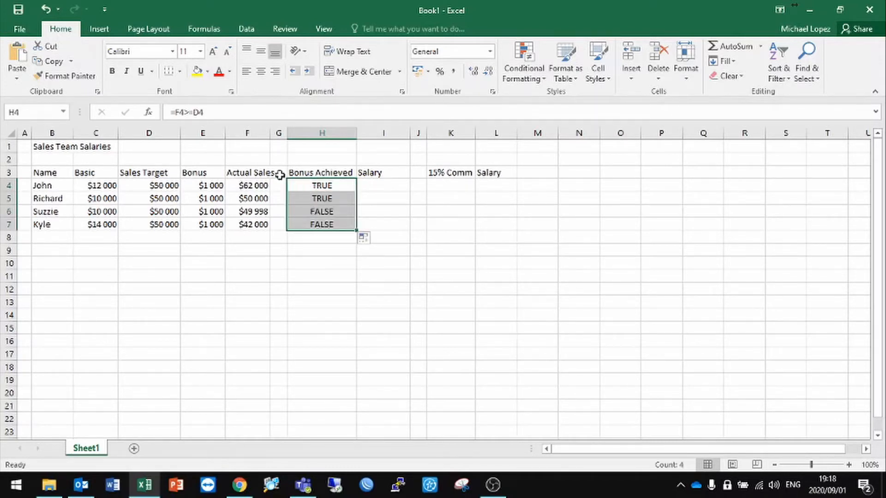
# - Compare actual sales with the sales targets and Bonus Achieved results for rows 6, 7 and 5
pyautogui.click(6, 212)
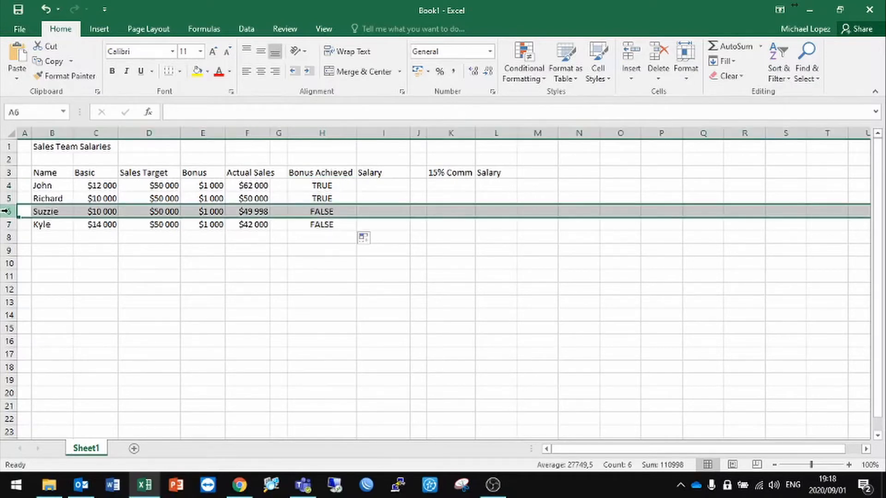
pyautogui.click(256, 212)
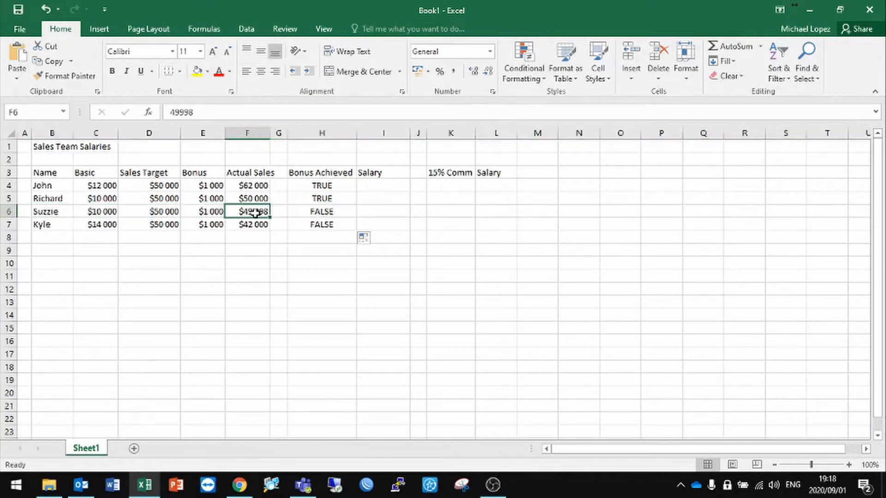
pyautogui.click(167, 211)
pyautogui.click(317, 211)
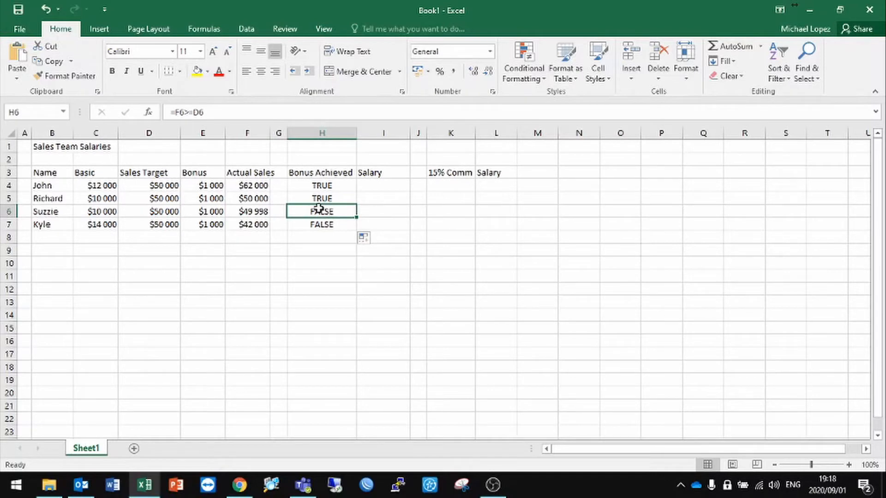
pyautogui.click(45, 227)
pyautogui.click(242, 224)
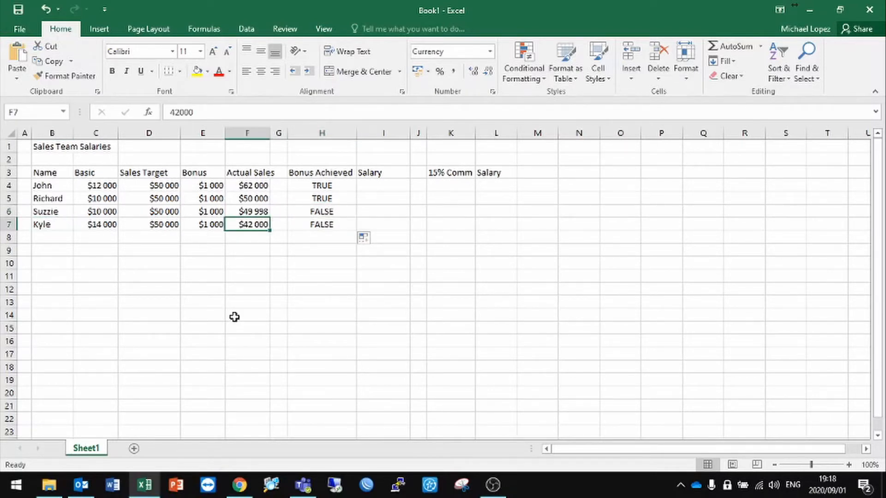
pyautogui.click(321, 223)
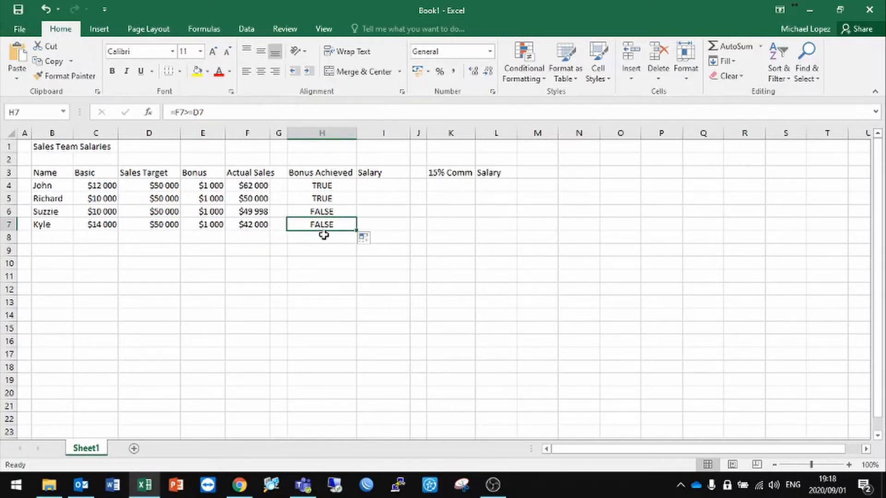
pyautogui.click(46, 199)
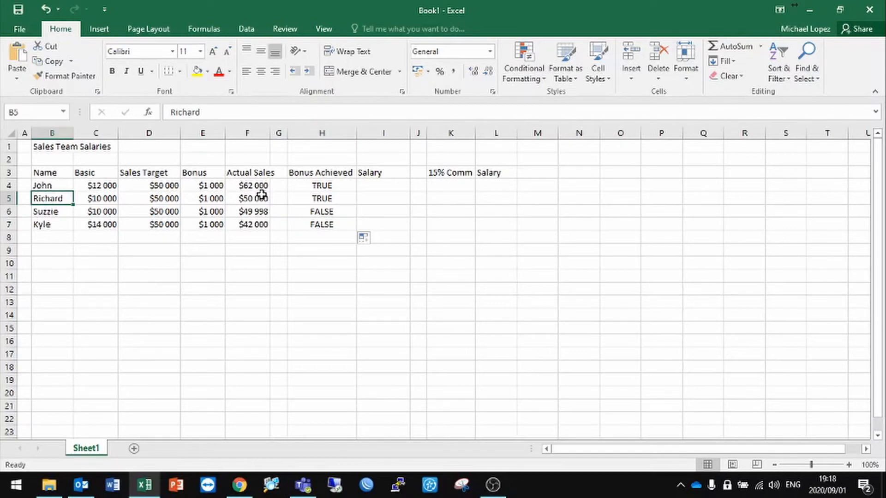
pyautogui.click(254, 198)
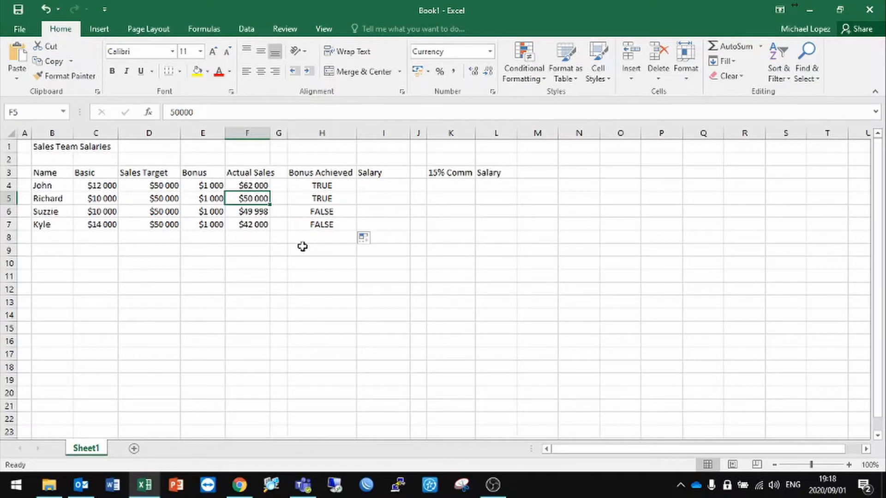
# - Edit the Bonus Achieved formula in H5 to test only whether F5 is greater than D5, removing the equals part of the comparison
pyautogui.click(320, 198)
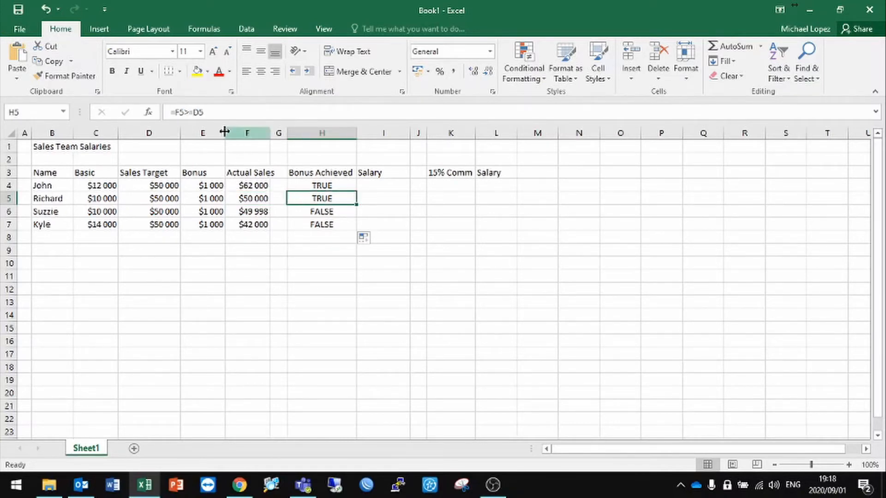
pyautogui.click(196, 113)
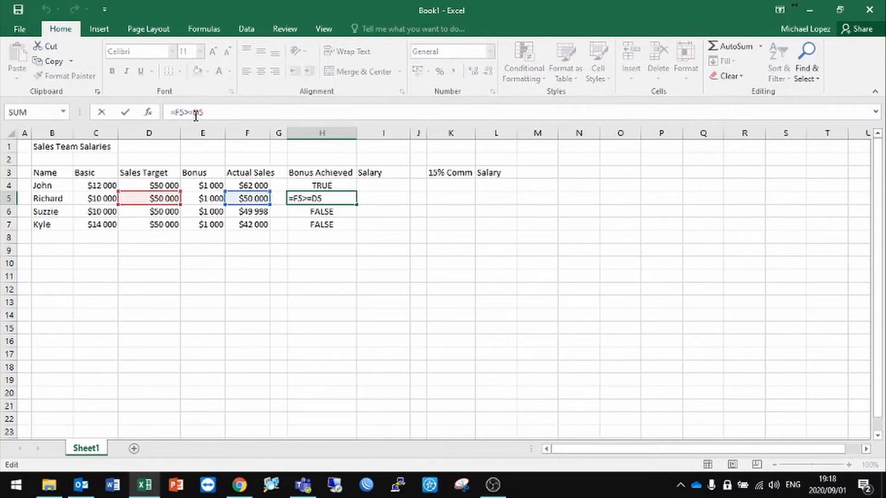
pyautogui.press('Return')
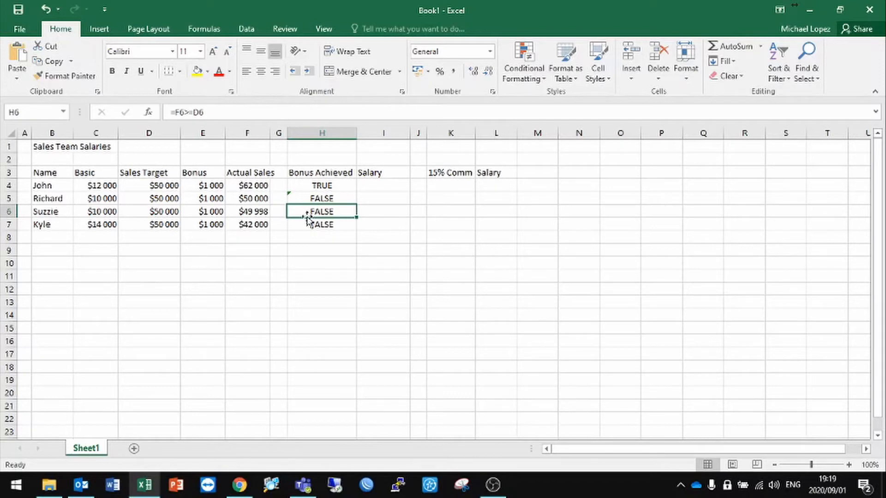
pyautogui.click(257, 200)
pyautogui.click(307, 198)
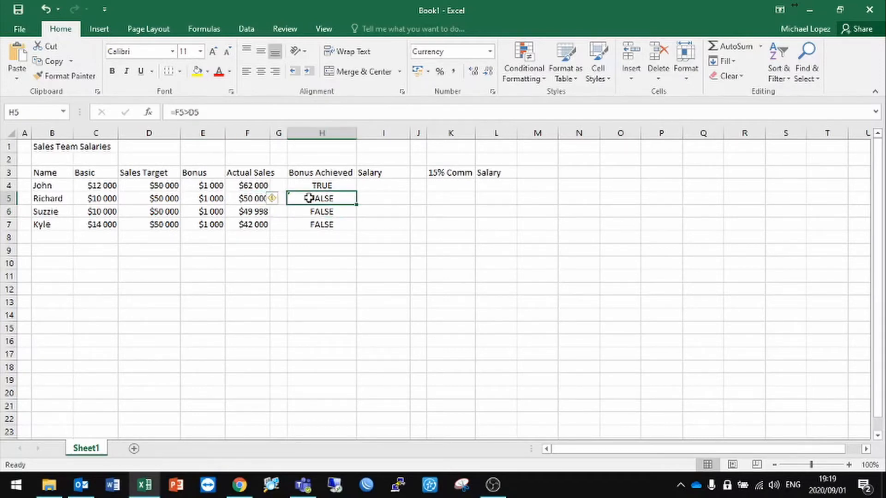
pyautogui.click(189, 113)
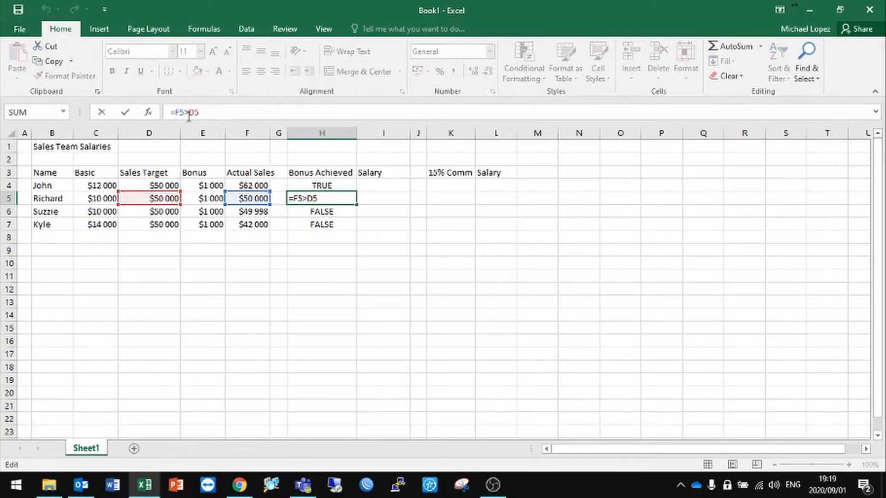
pyautogui.write('=')
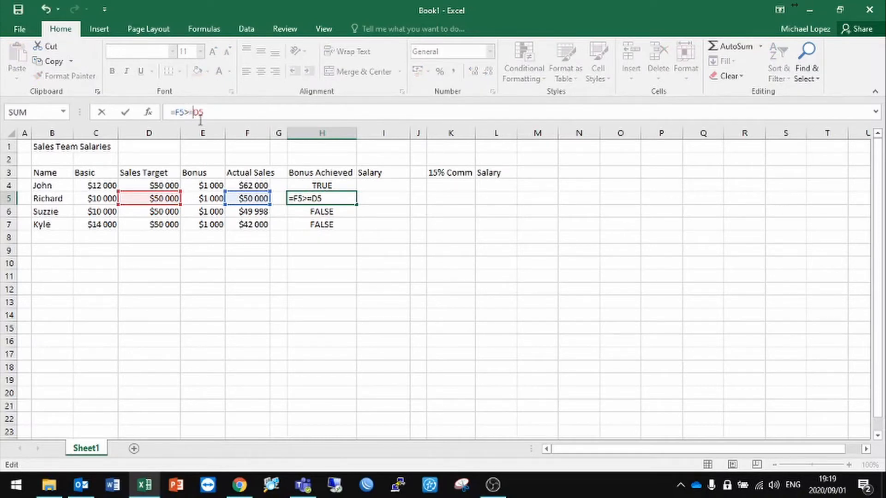
pyautogui.click(317, 234)
pyautogui.click(300, 272)
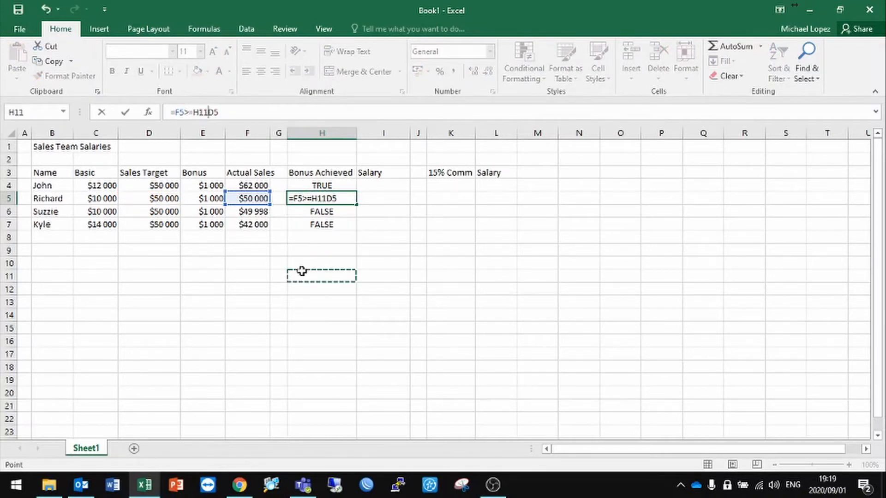
pyautogui.press('Escape')
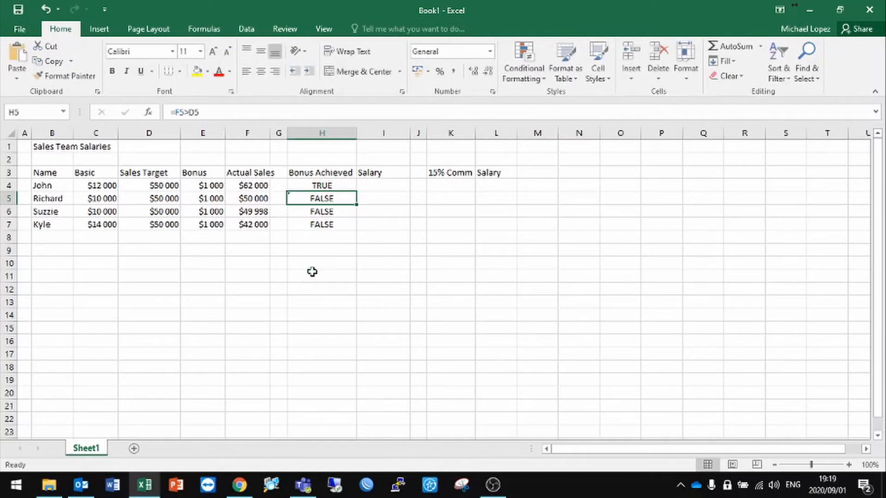
# - Fill the H4 comparison formula down through H7 again so that H5 also uses the greater-than-or-equal test
pyautogui.click(323, 249)
pyautogui.click(317, 198)
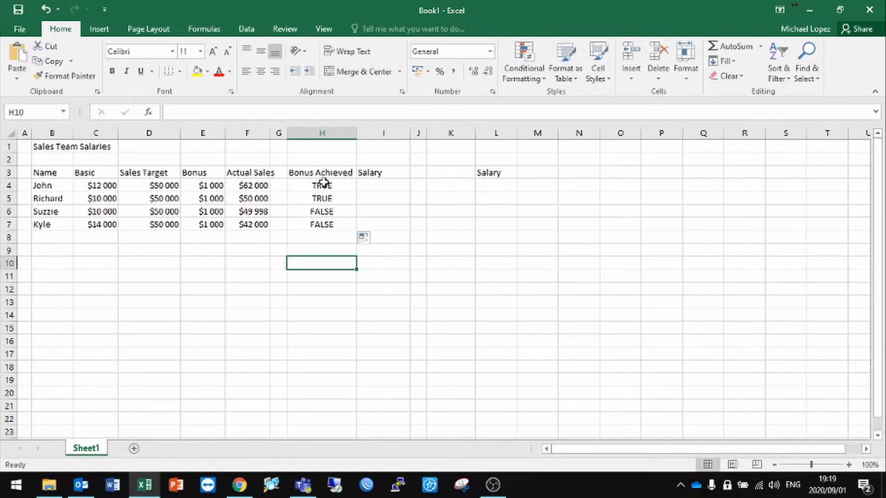
pyautogui.click(328, 187)
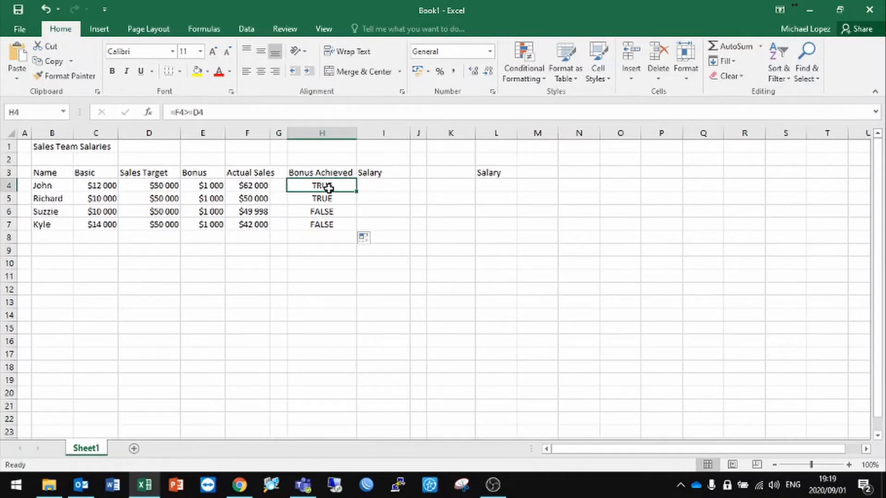
# - Start an IF formula in I4 of the Salary column with the logical test F4>=D4, comparing actual sales with the target
pyautogui.click(379, 185)
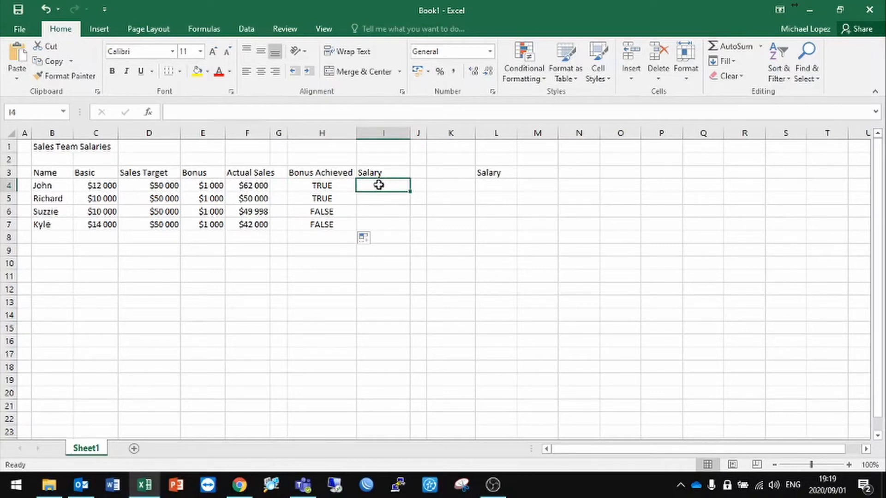
pyautogui.write('=')
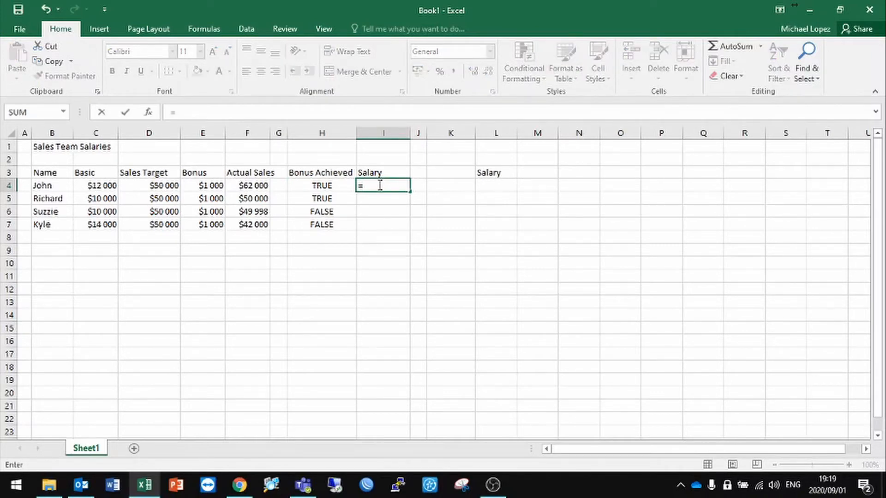
pyautogui.write('if')
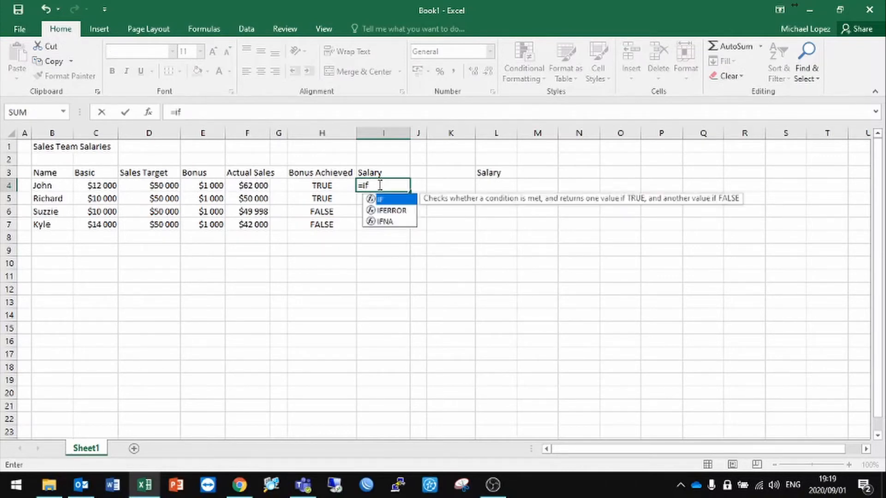
pyautogui.write('(')
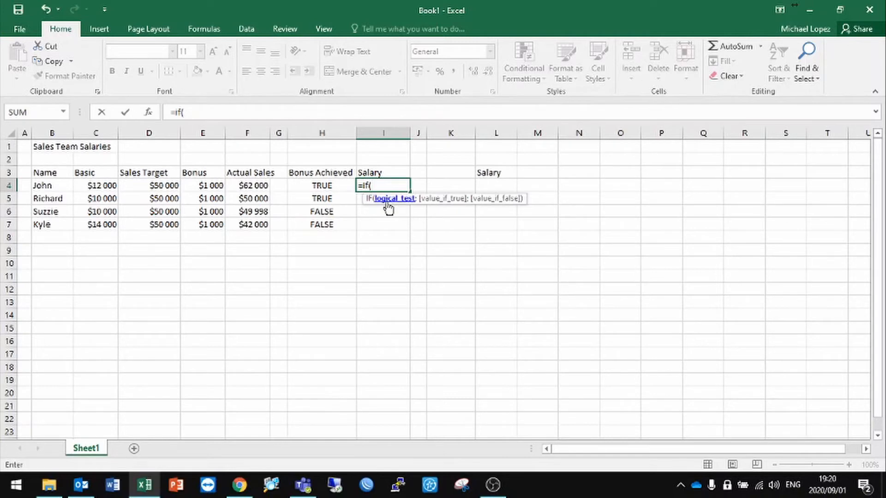
pyautogui.click(249, 184)
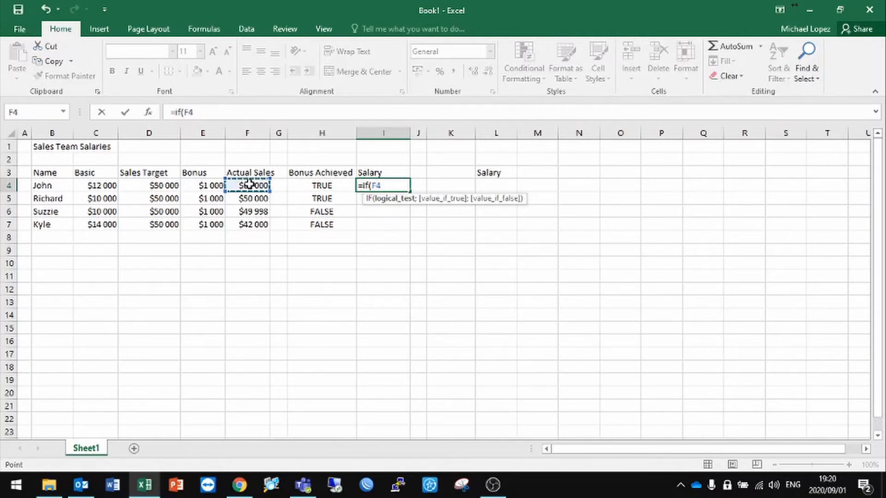
pyautogui.write('>=')
pyautogui.click(158, 185)
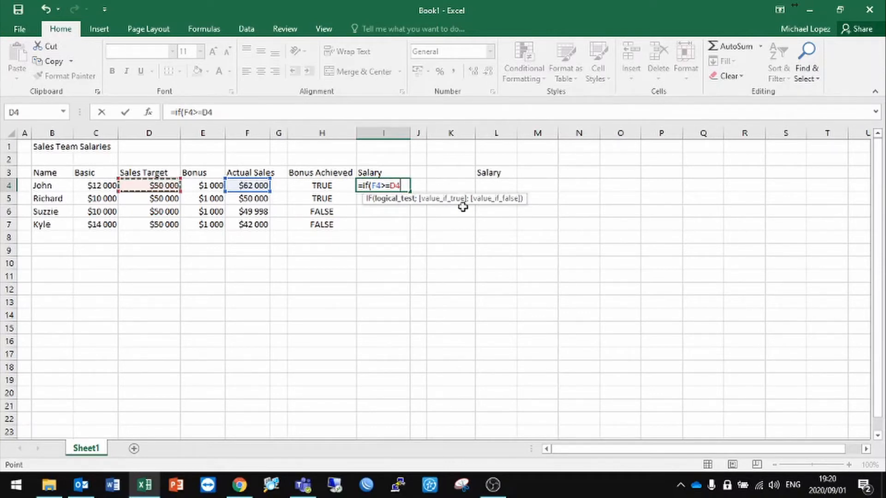
pyautogui.write(';')
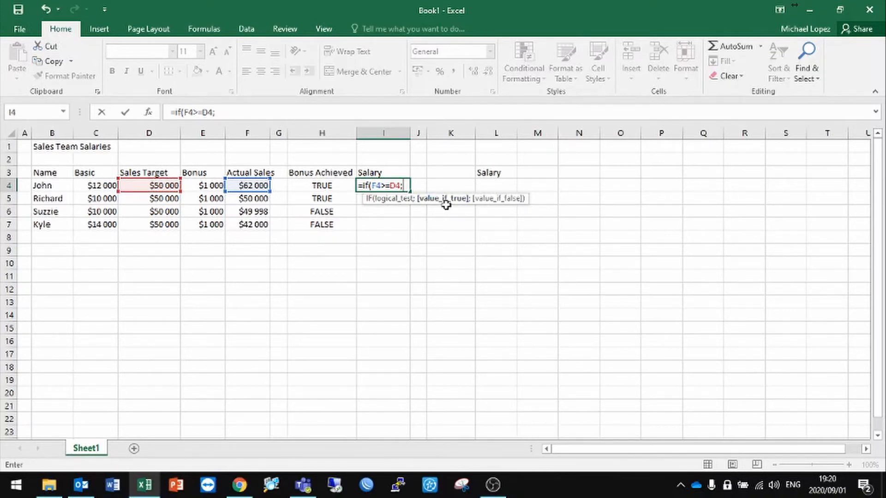
# - Complete the I4 IF formula with C4+E4 as the value if true and C4 as the value if false
pyautogui.click(96, 185)
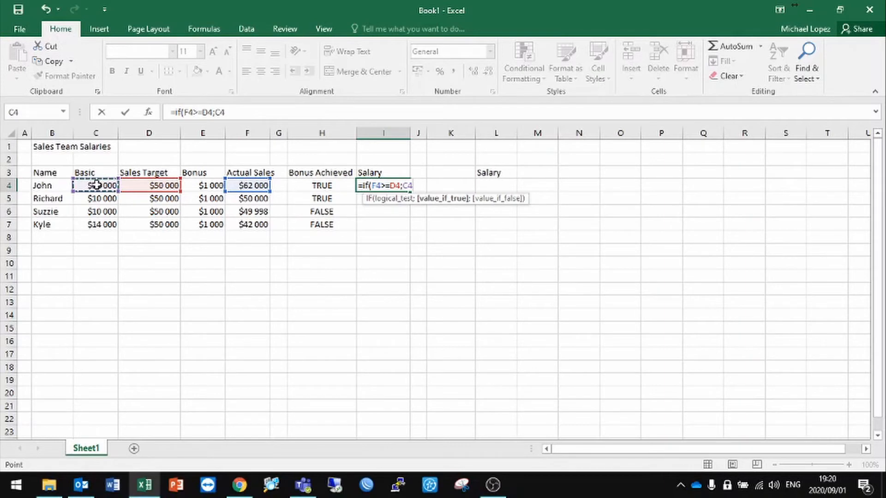
pyautogui.write('+')
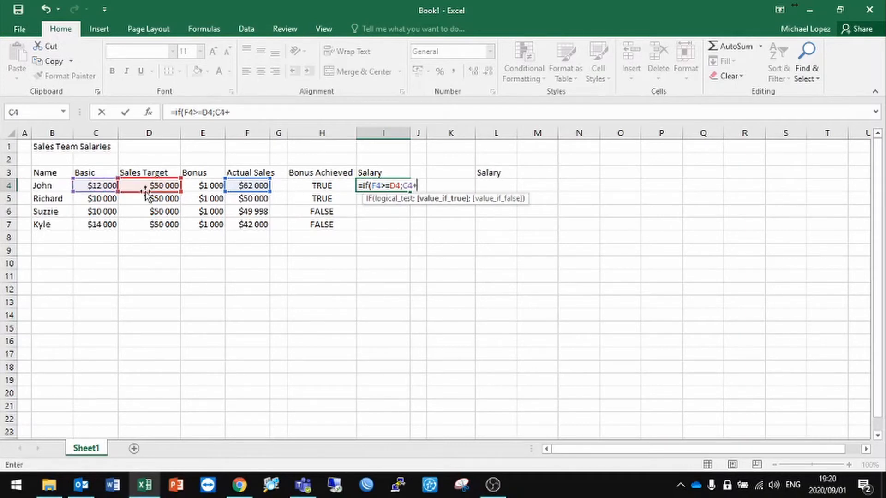
pyautogui.click(205, 185)
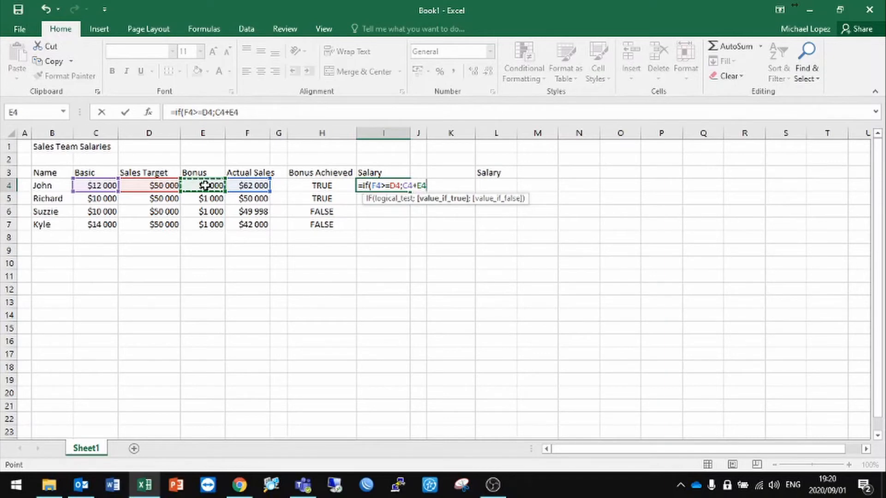
pyautogui.write(';')
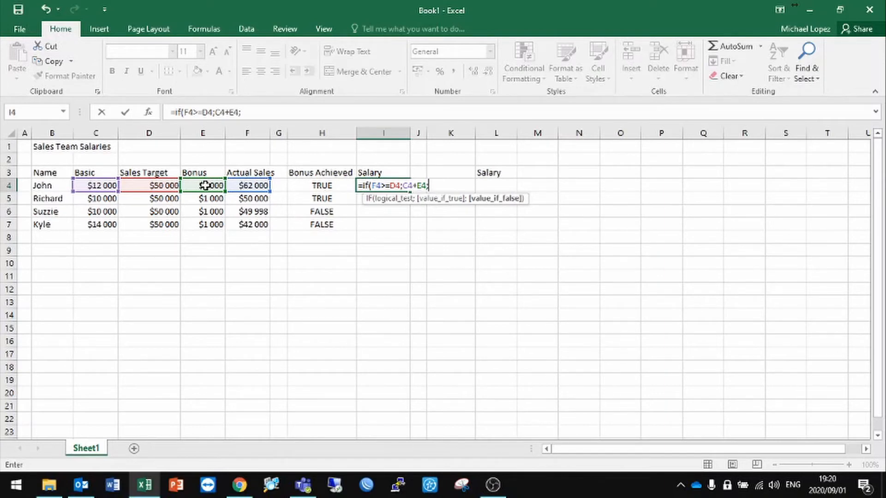
pyautogui.click(94, 184)
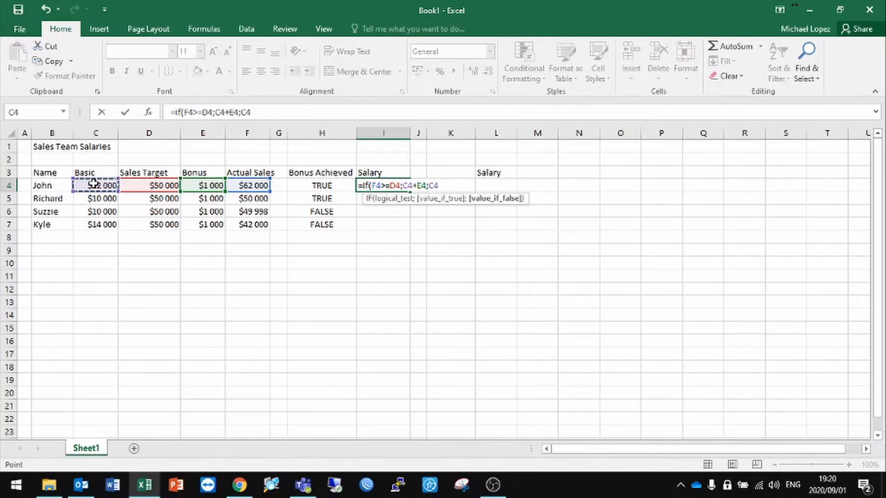
pyautogui.write(')')
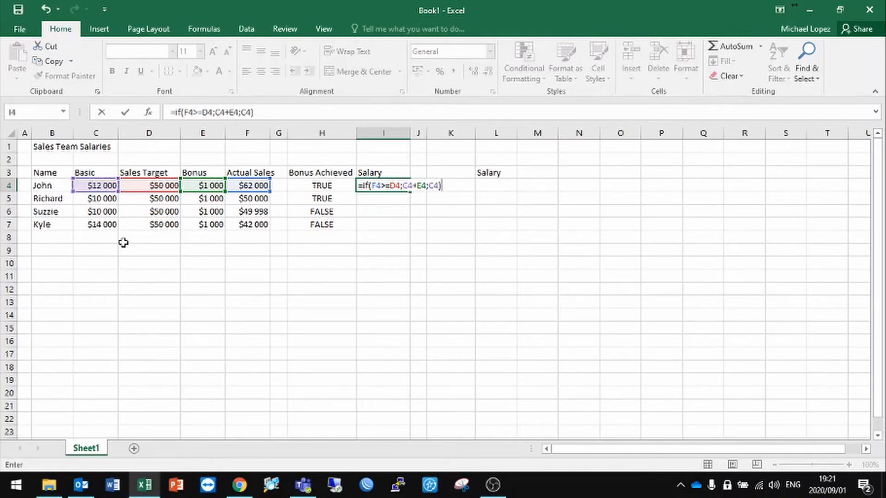
pyautogui.press('Return')
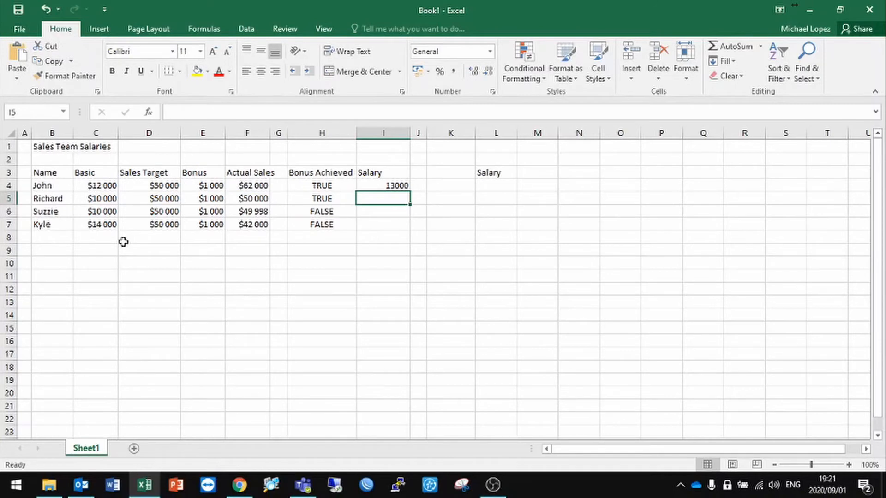
# - Fill the I4 salary formula down through I7 for the remaining salespeople
pyautogui.click(61, 186)
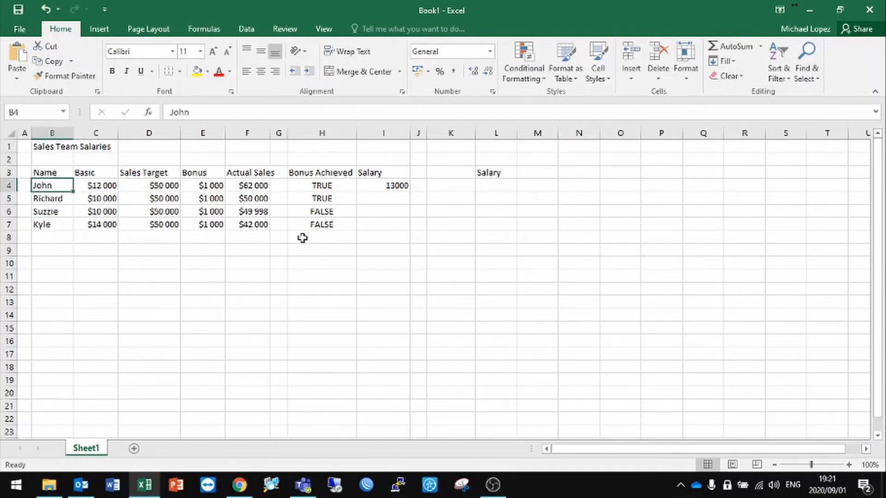
pyautogui.click(398, 184)
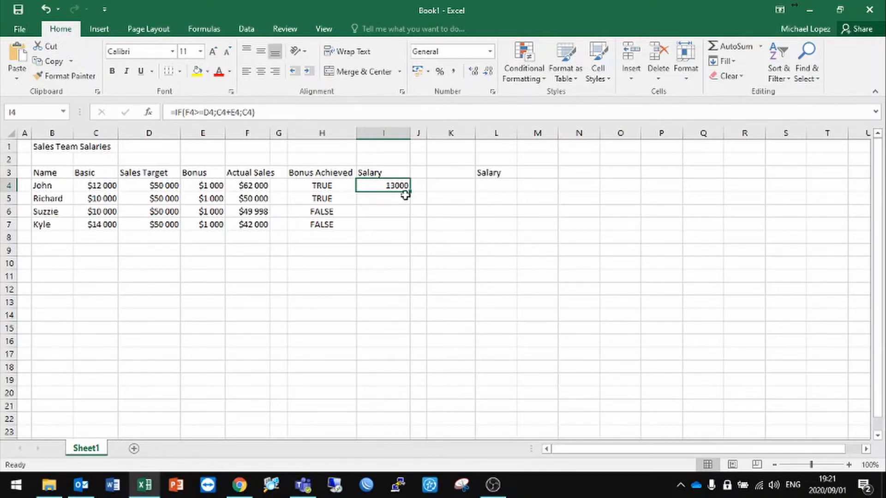
pyautogui.moveTo(411, 191); pyautogui.dragTo(410, 201)
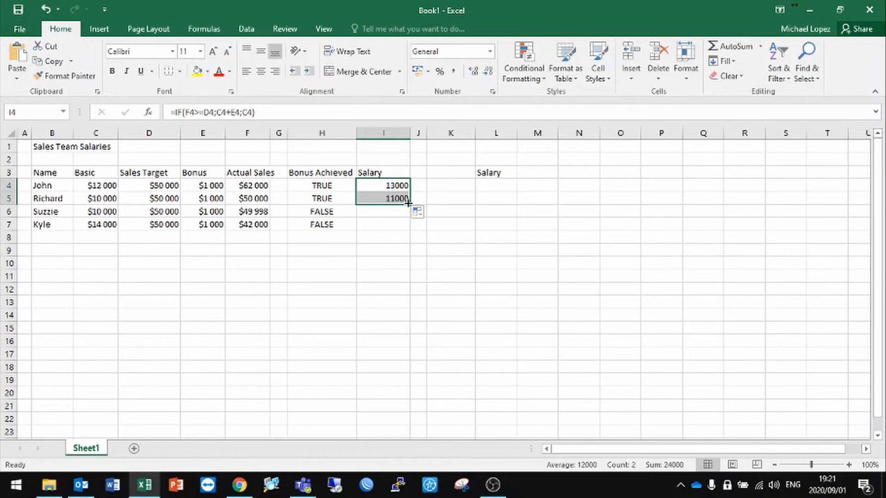
pyautogui.moveTo(411, 205); pyautogui.dragTo(411, 215)
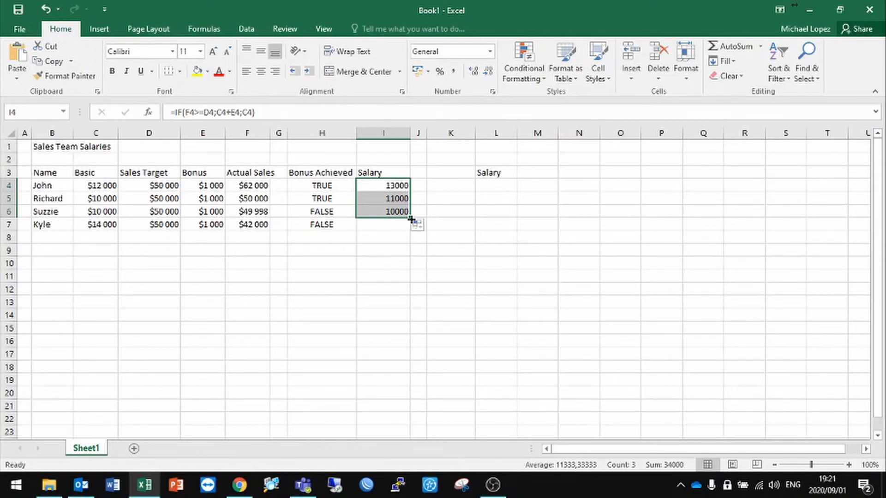
pyautogui.moveTo(412, 219); pyautogui.dragTo(411, 229)
pyautogui.click(326, 262)
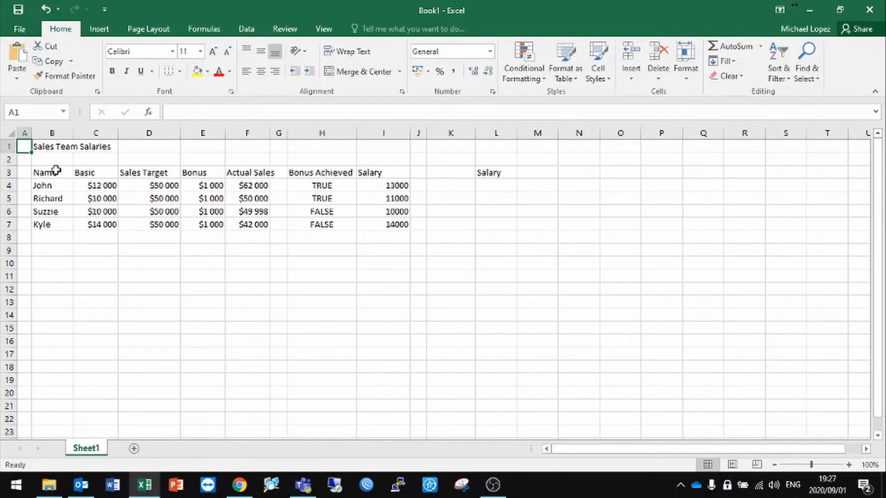
pyautogui.moveTo(42, 172); pyautogui.dragTo(503, 240)
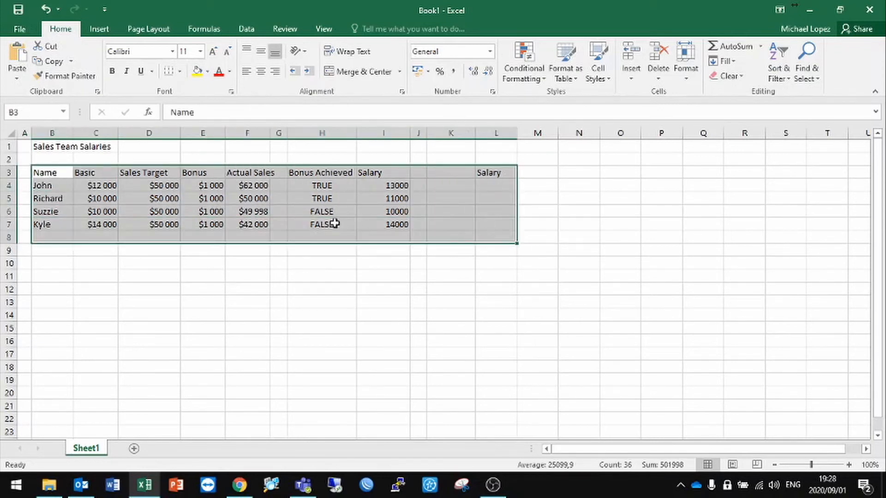
pyautogui.click(219, 262)
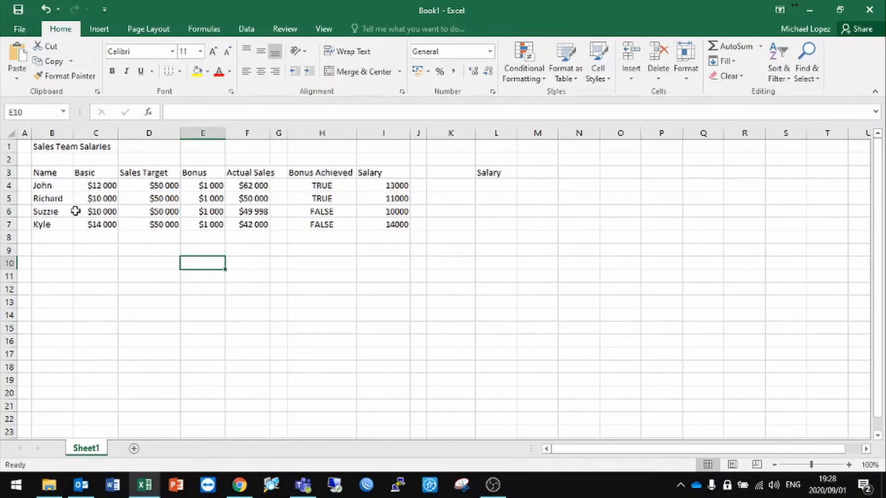
pyautogui.moveTo(43, 212); pyautogui.dragTo(404, 210)
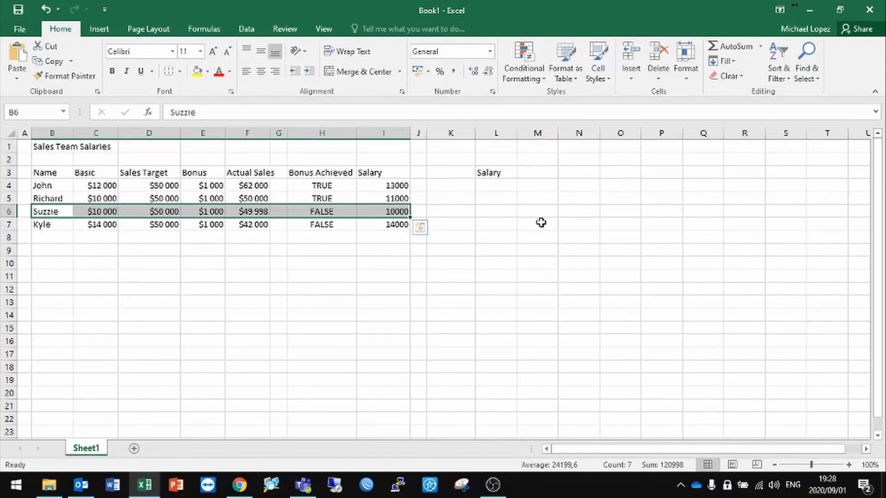
# - Start an IF formula in L4 of the second Salary column with the logical test F4>=D4
pyautogui.click(494, 185)
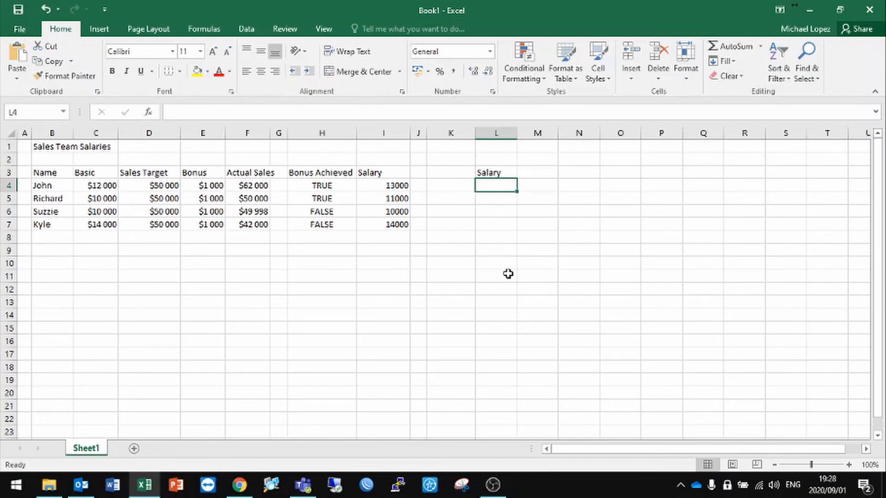
pyautogui.write('=')
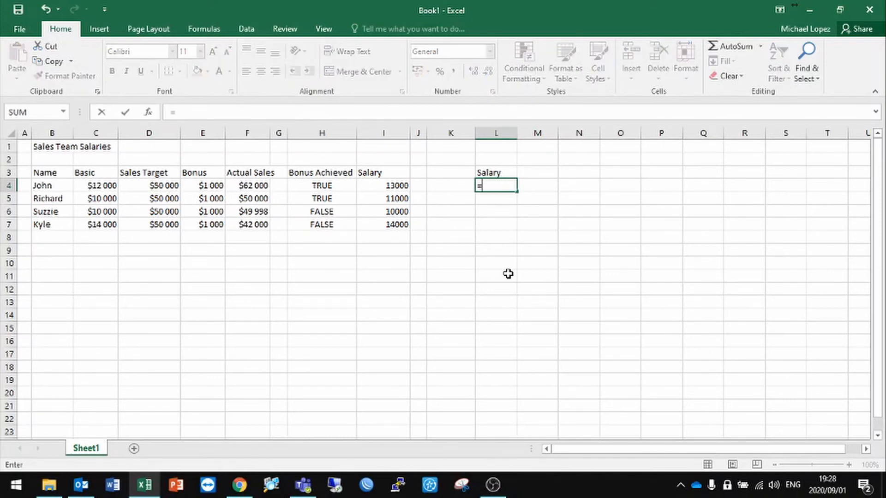
pyautogui.write('if')
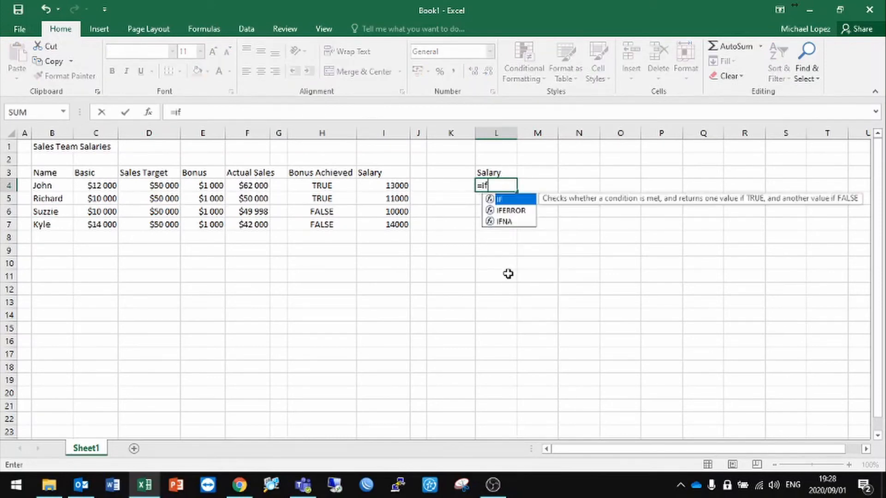
pyautogui.write('(')
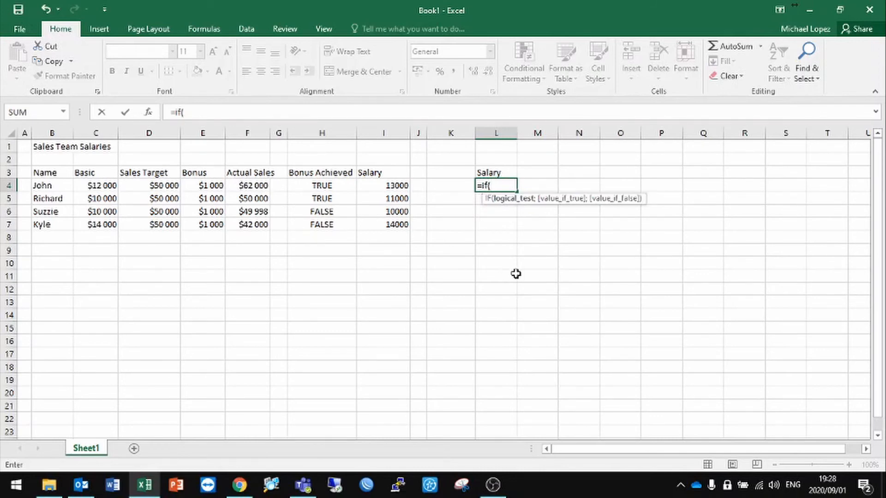
pyautogui.click(256, 186)
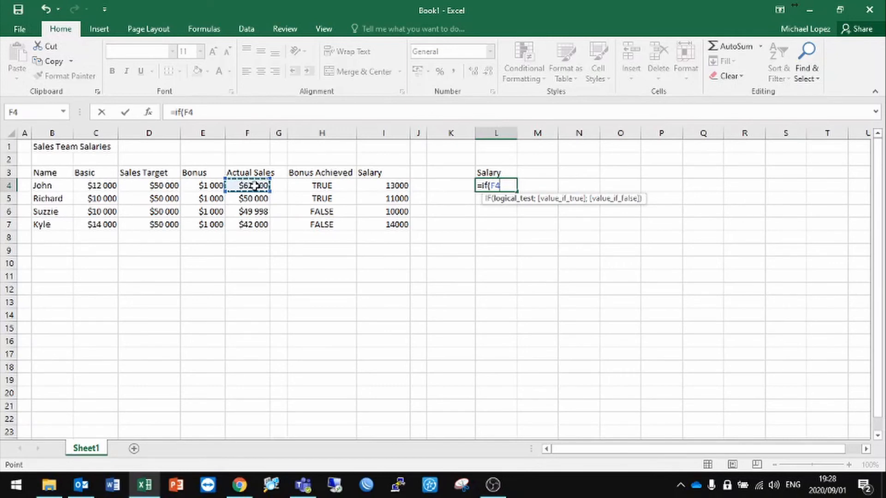
pyautogui.write('>')
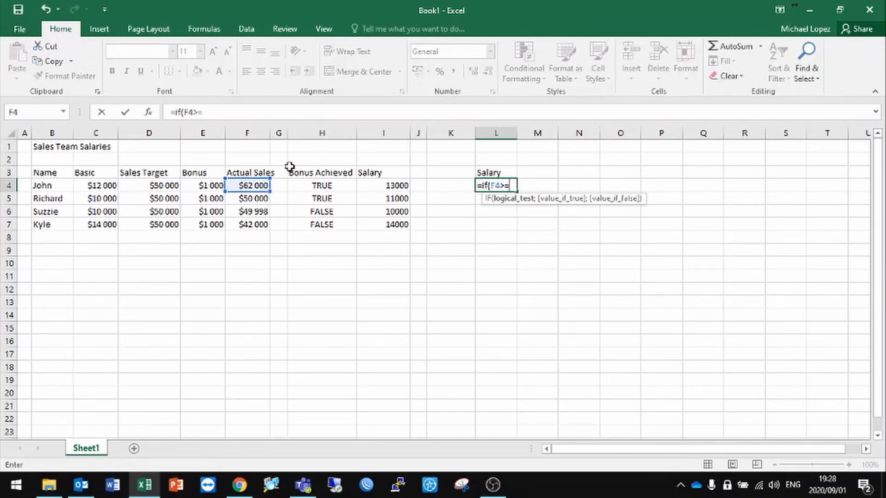
pyautogui.write('=')
pyautogui.click(159, 186)
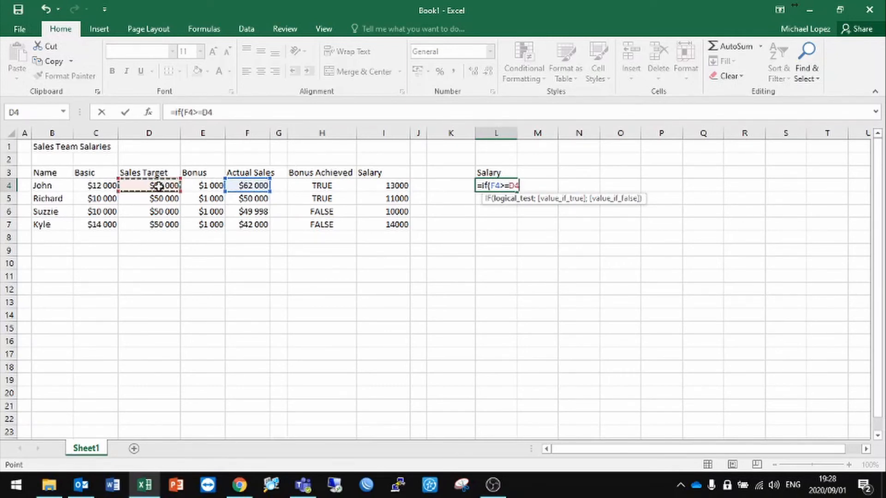
pyautogui.write(';')
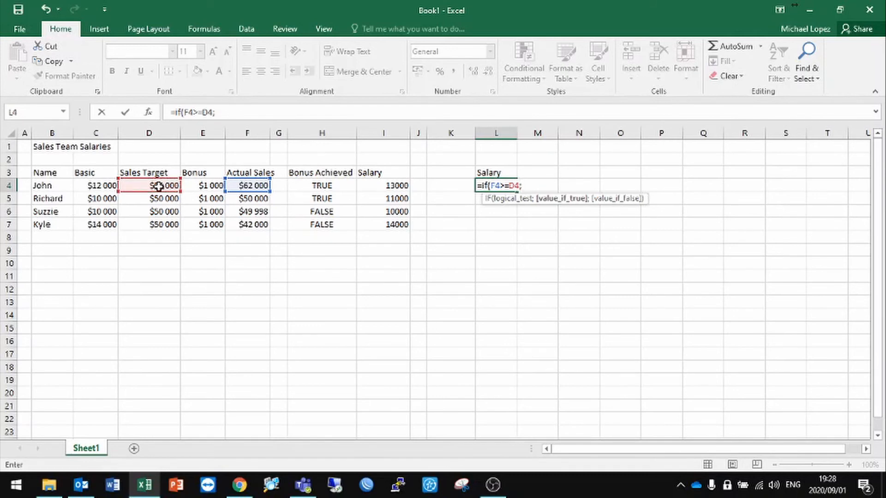
# - Add C4+E4, basic plus bonus, as the value if true of the L4 IF formula
pyautogui.click(98, 186)
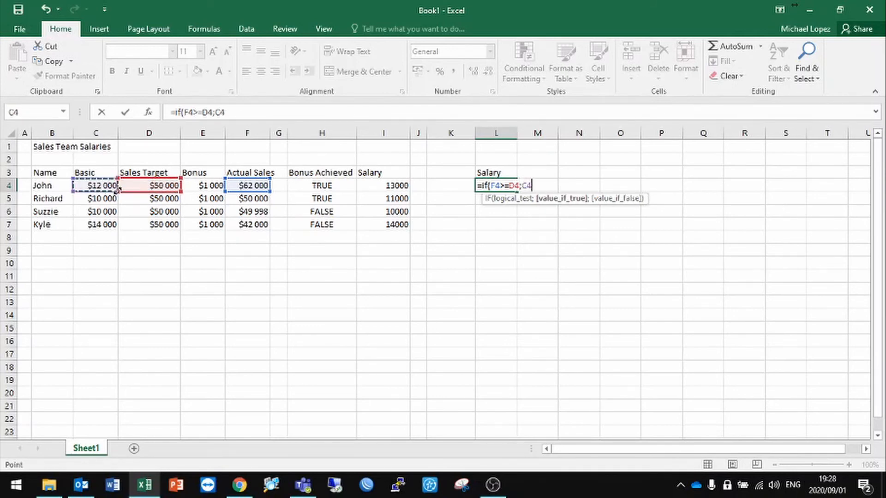
pyautogui.write('+')
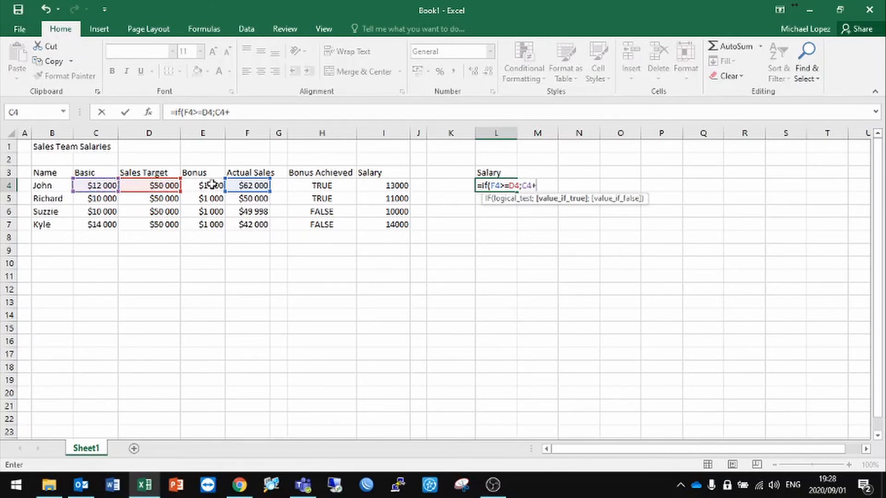
pyautogui.click(212, 185)
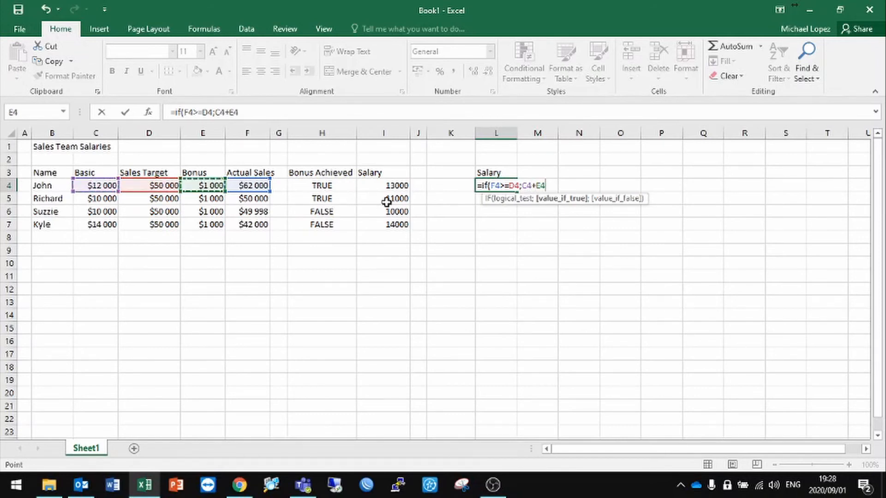
pyautogui.write(';')
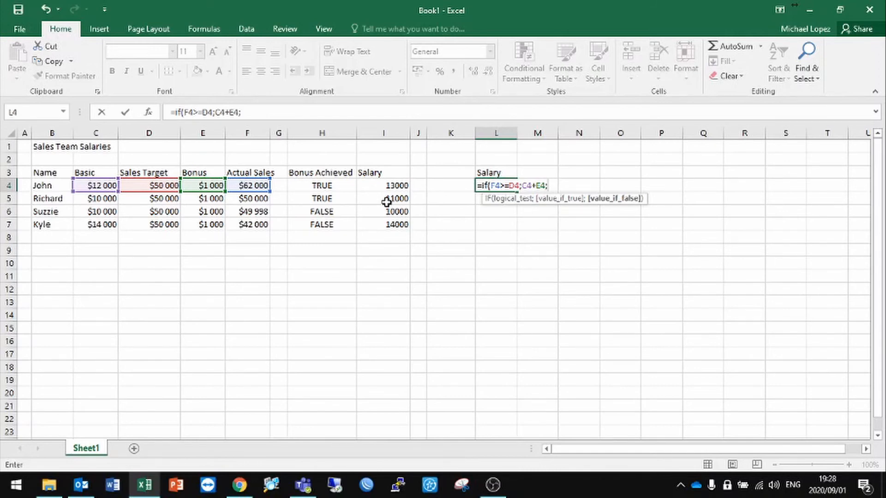
# - Nest a second IF as the value if false in L4, with the logical test F4-D4<1000
pyautogui.write('if')
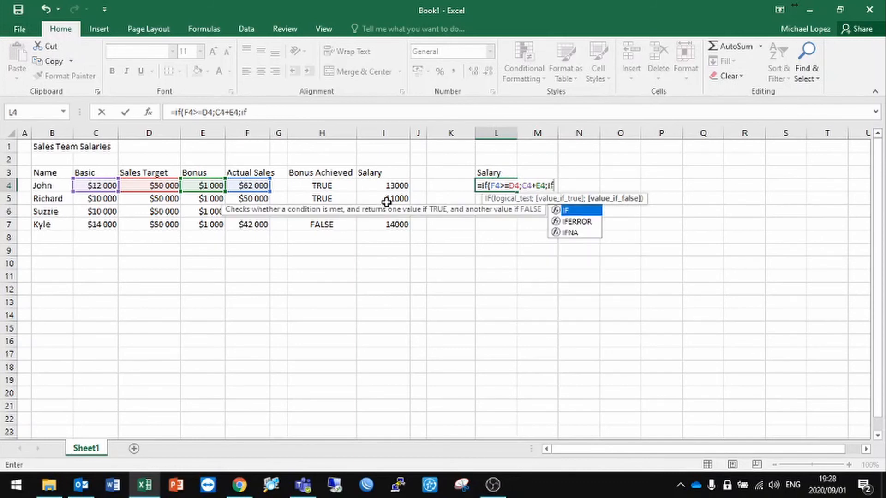
pyautogui.write('(')
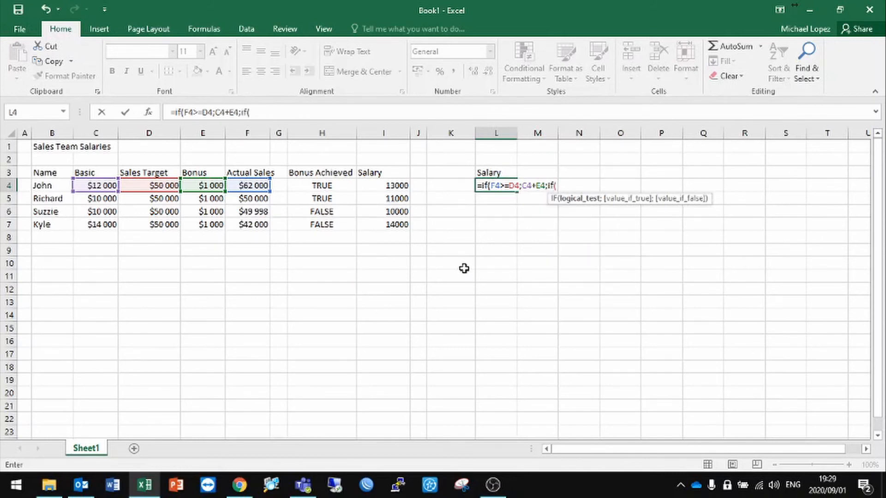
pyautogui.click(464, 268)
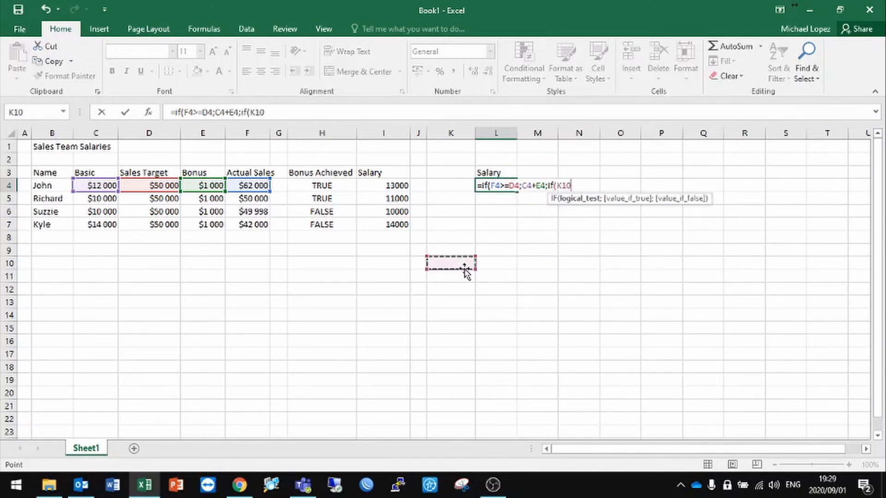
pyautogui.click(253, 186)
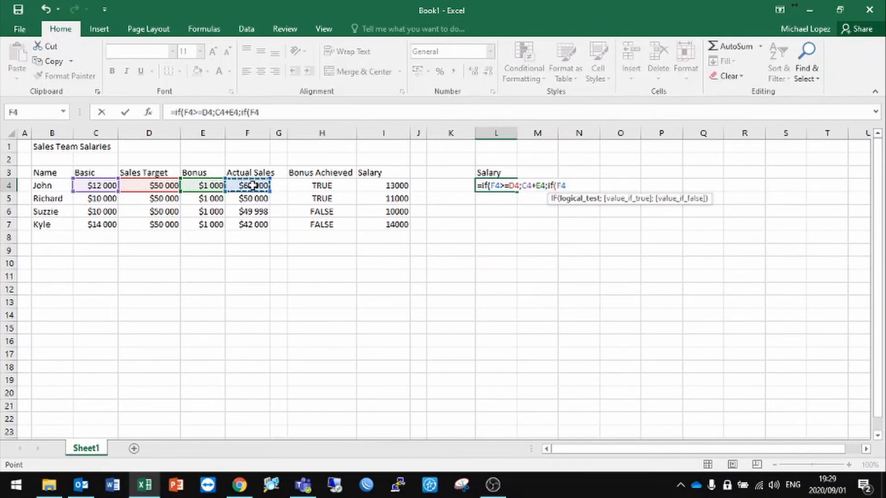
pyautogui.write('-')
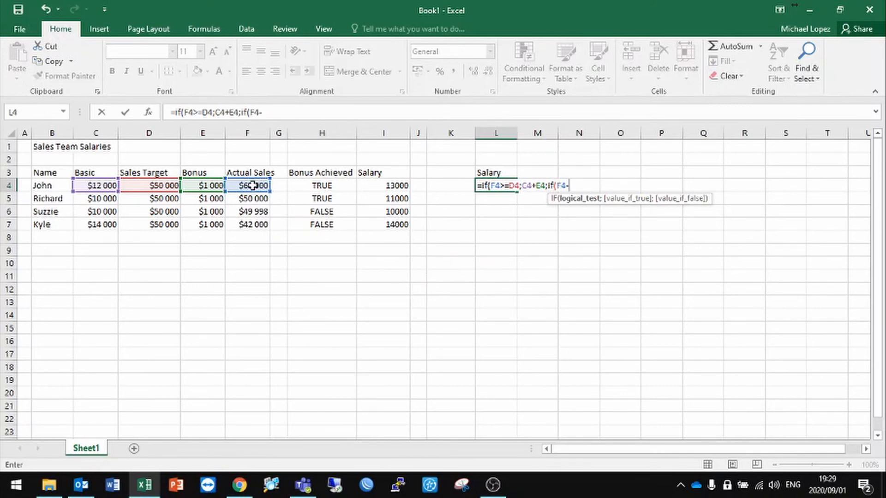
pyautogui.click(158, 186)
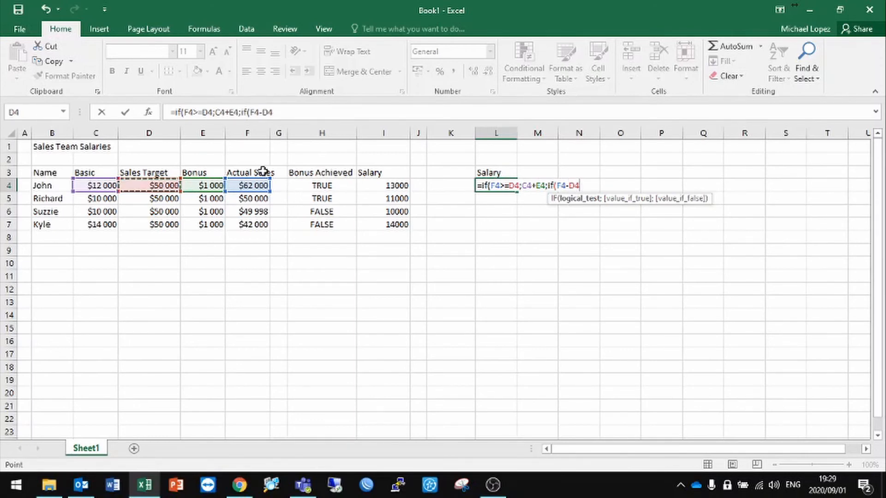
pyautogui.write('<1000')
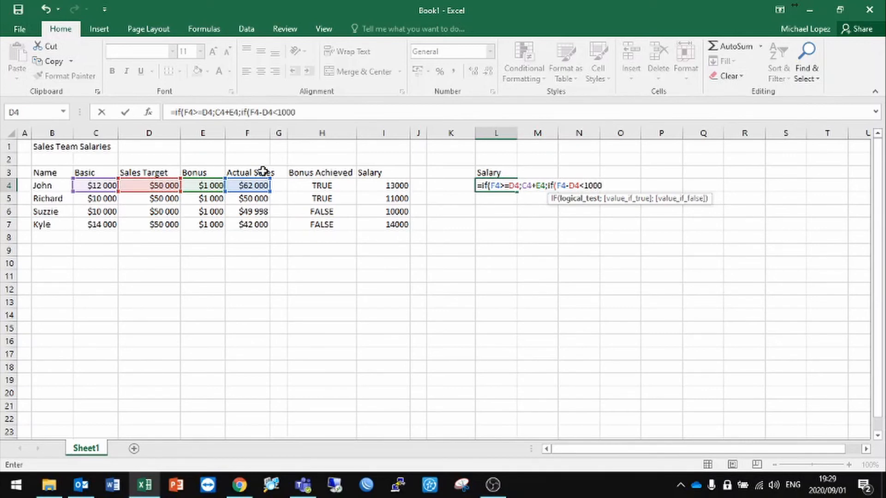
pyautogui.write(';')
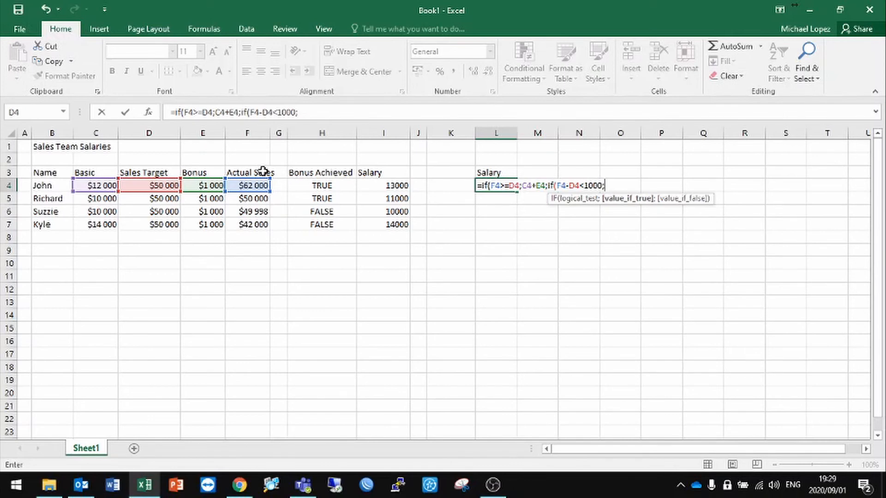
# - Give the nested IF C4+100 as value if true and C4 as value if false, closing both functions
pyautogui.click(94, 186)
pyautogui.click(94, 186)
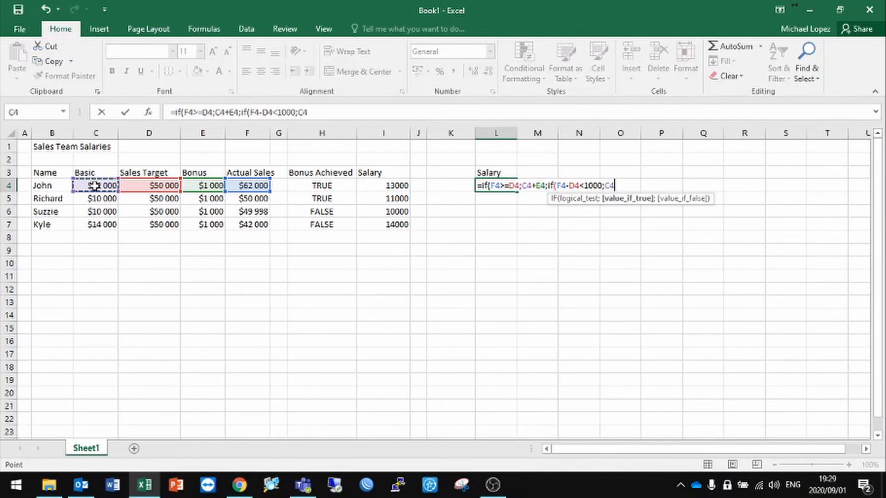
pyautogui.write('+')
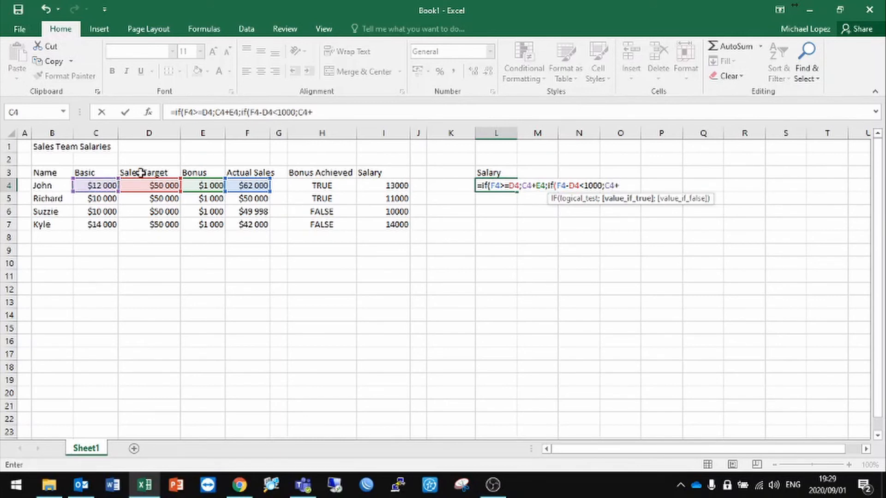
pyautogui.write('100;')
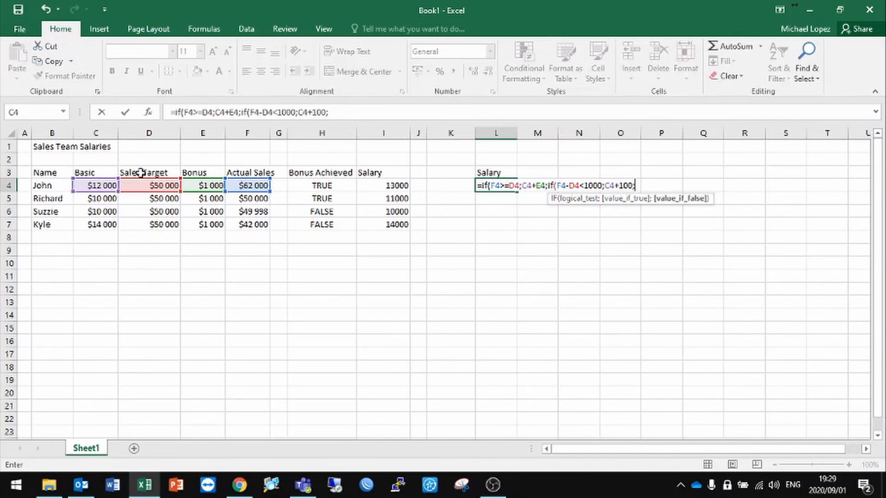
pyautogui.click(100, 186)
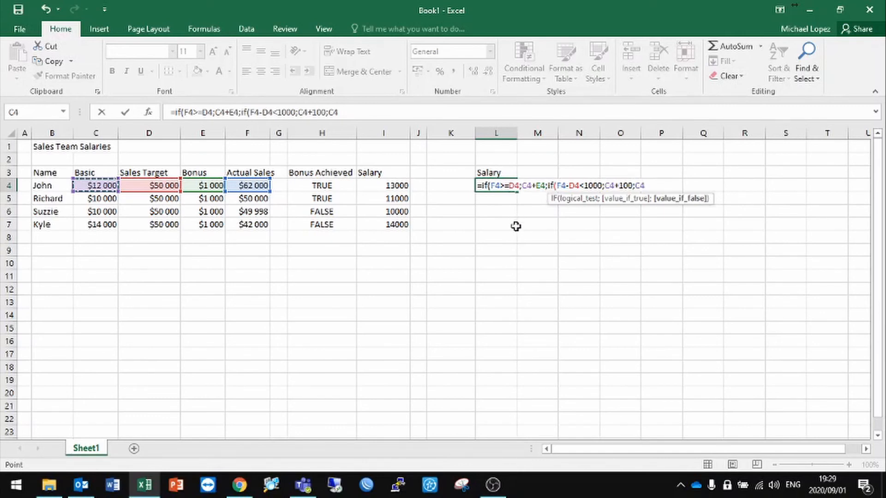
pyautogui.write('))')
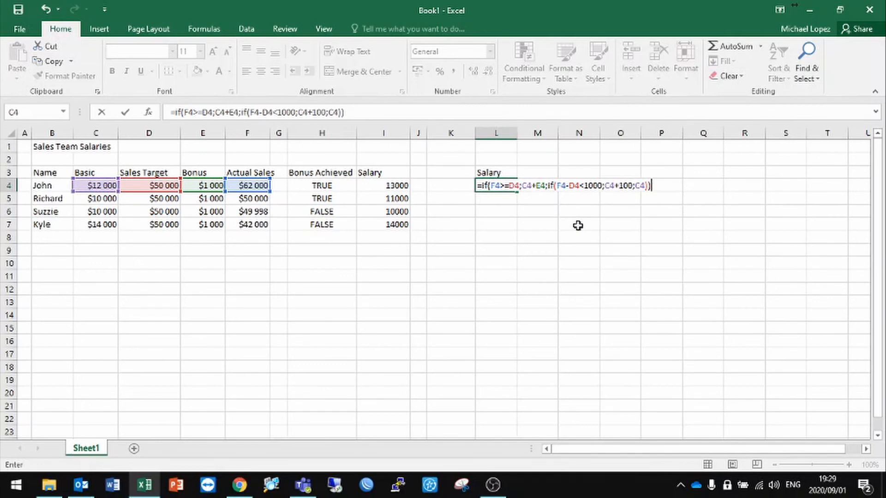
# - Review the arguments of the L4 formula, replace the nested IF's value if false with L6, and enter the formula
pyautogui.click(486, 185)
pyautogui.moveTo(490, 185); pyautogui.dragTo(633, 184)
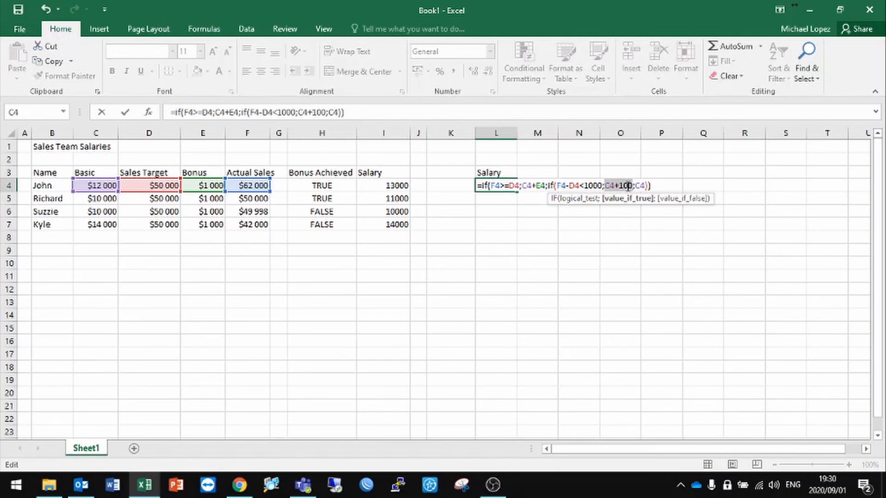
pyautogui.moveTo(636, 185); pyautogui.dragTo(644, 185)
pyautogui.click(491, 212)
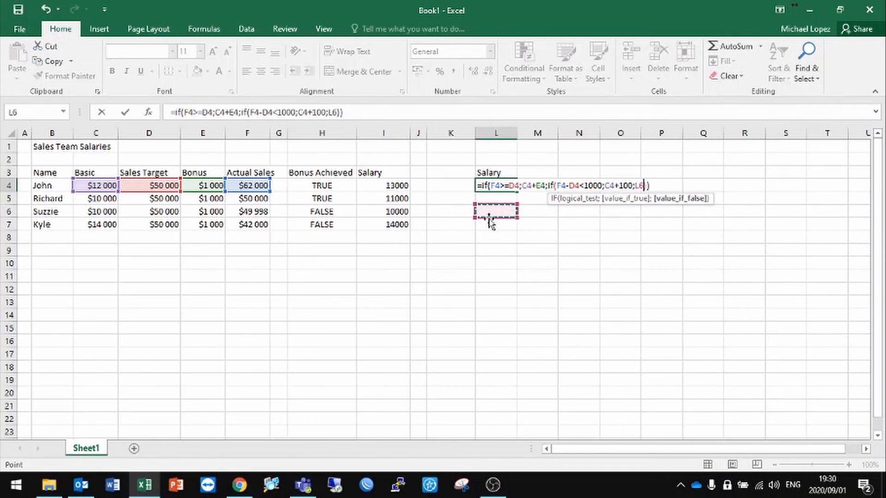
pyautogui.press('Return')
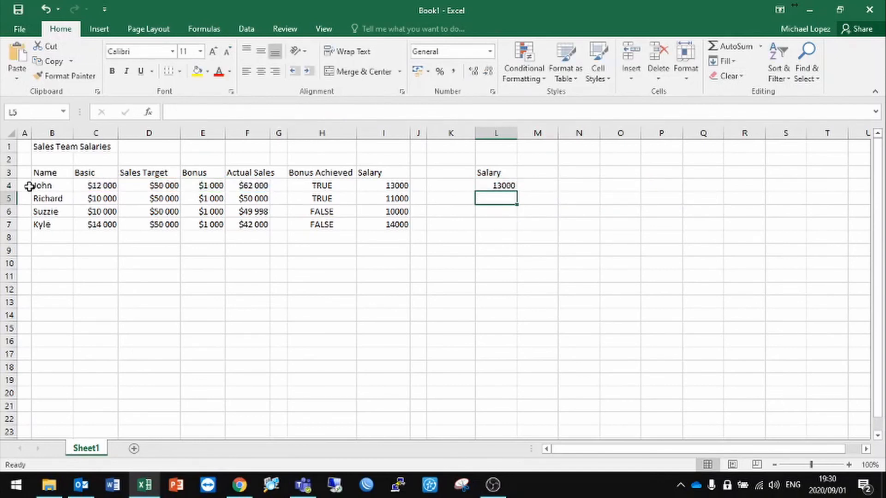
# - Fill the L4 nested IF formula down to L5 for the second salesperson
pyautogui.click(46, 185)
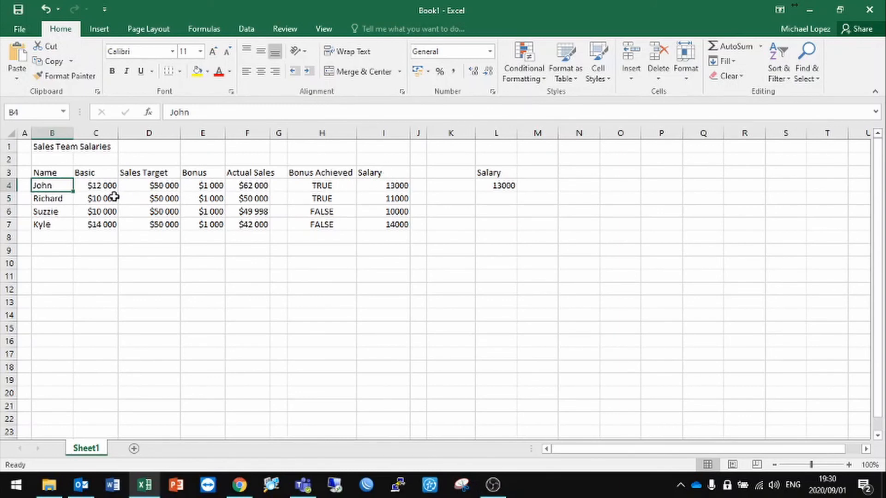
pyautogui.click(508, 186)
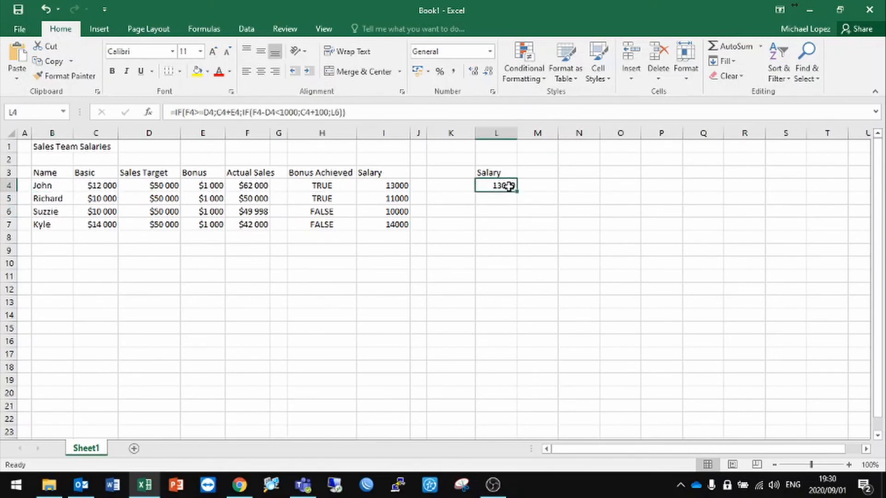
pyautogui.moveTo(517, 192); pyautogui.dragTo(518, 206)
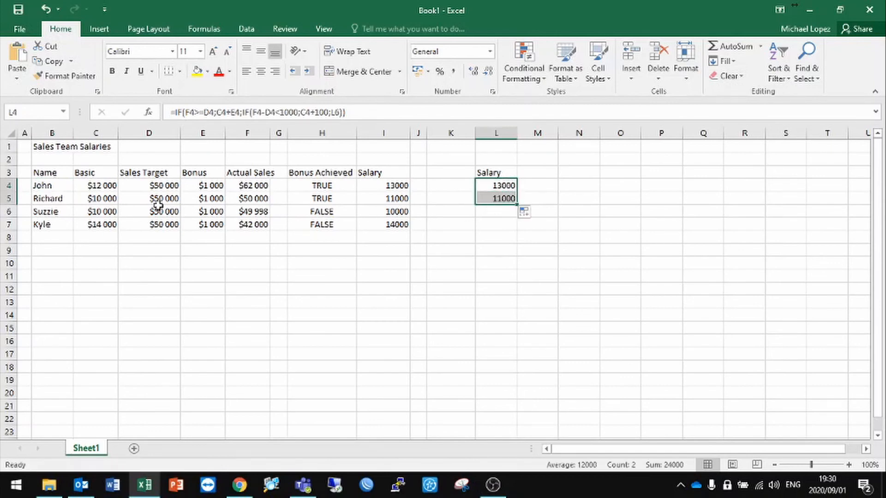
# - Fill the L5 nested IF formula down to L6 and select I6 to compare it with the simple IF salary
pyautogui.click(254, 213)
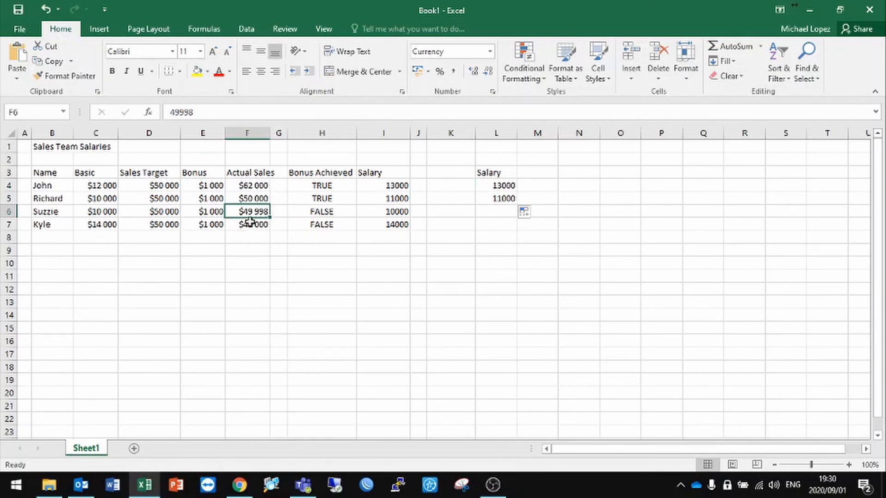
pyautogui.click(490, 200)
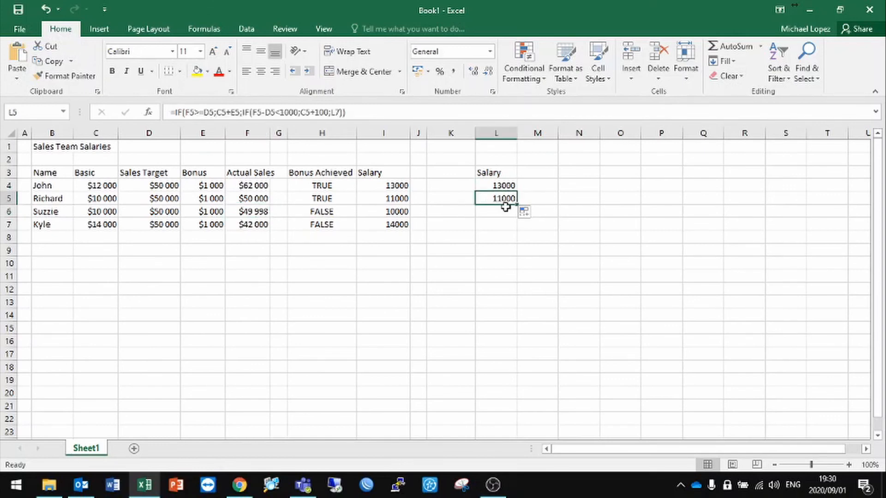
pyautogui.moveTo(517, 204); pyautogui.dragTo(515, 216)
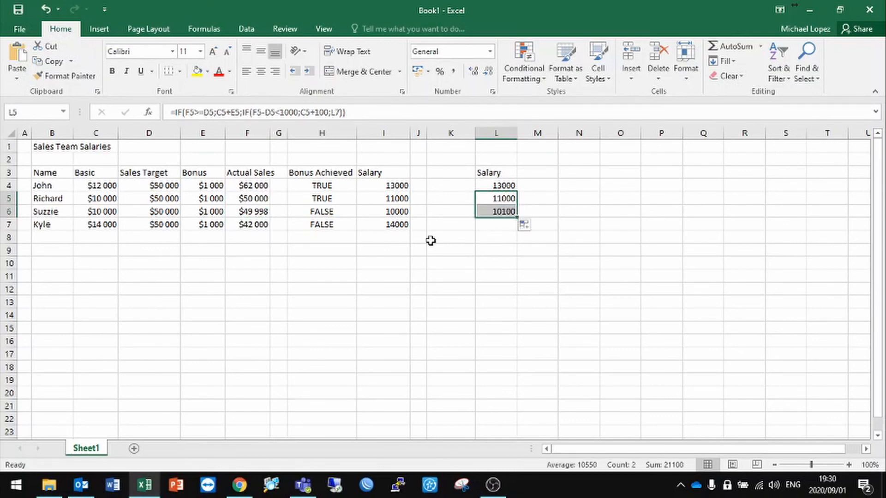
pyautogui.click(391, 211)
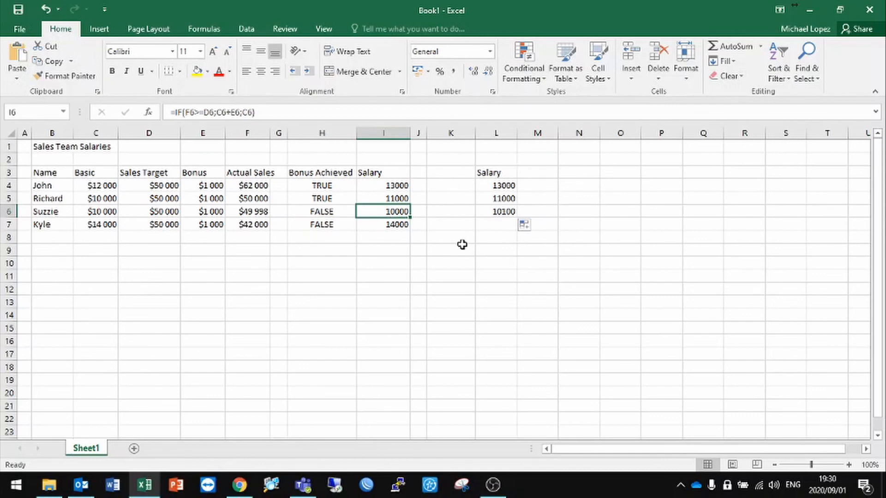
# - Check the actual sales in F6 against the salary in L6, and fill the L6 nested IF formula down to L7
pyautogui.click(262, 213)
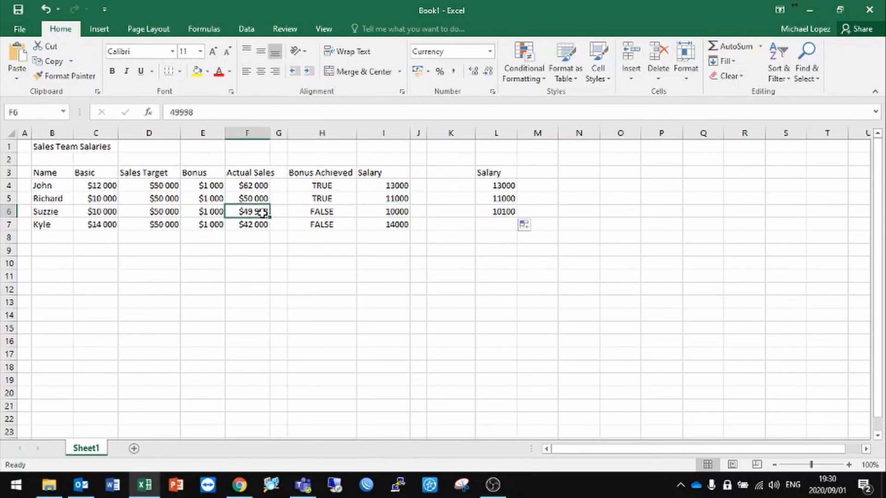
pyautogui.click(497, 212)
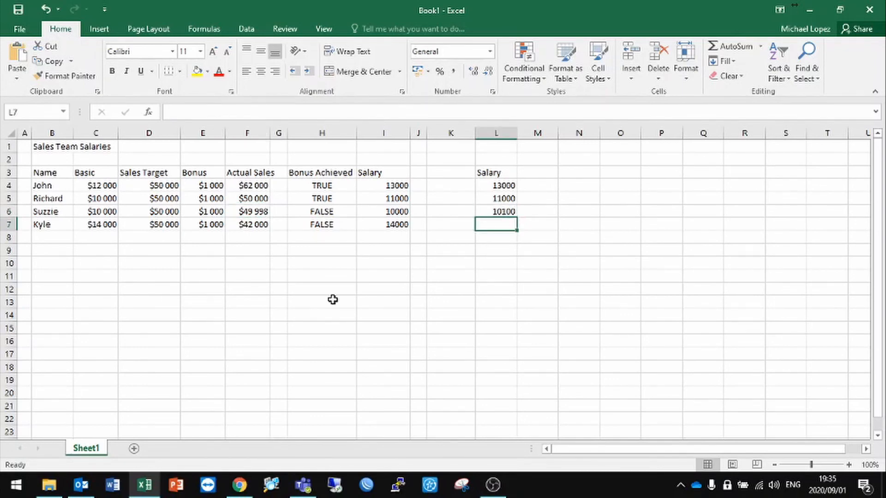
pyautogui.click(498, 210)
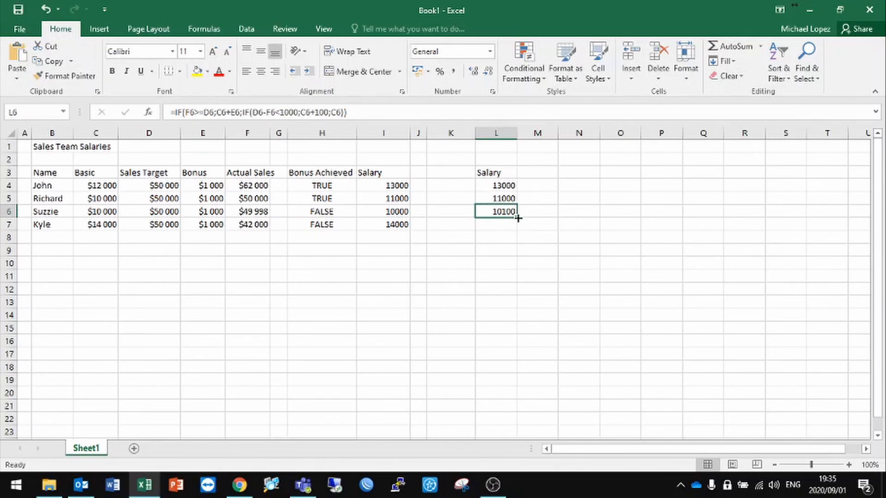
pyautogui.moveTo(518, 219); pyautogui.dragTo(516, 230)
# - Compare the nested IF salary in L7 with the basic salary in C7, and select the salaries in L4:L7
pyautogui.click(500, 251)
pyautogui.click(499, 224)
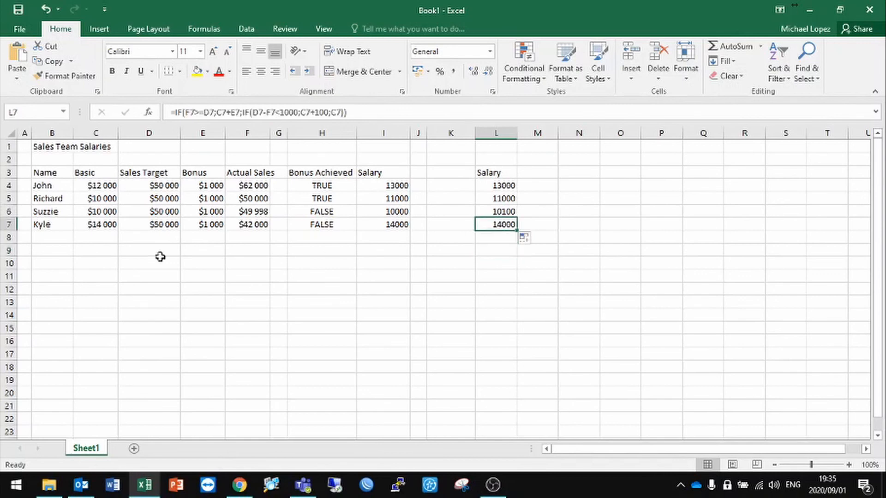
pyautogui.click(101, 228)
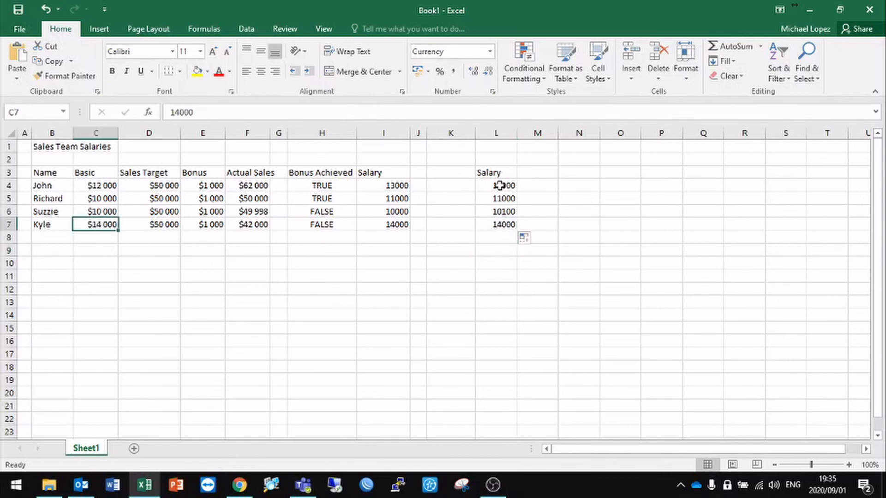
pyautogui.moveTo(500, 186); pyautogui.dragTo(496, 224)
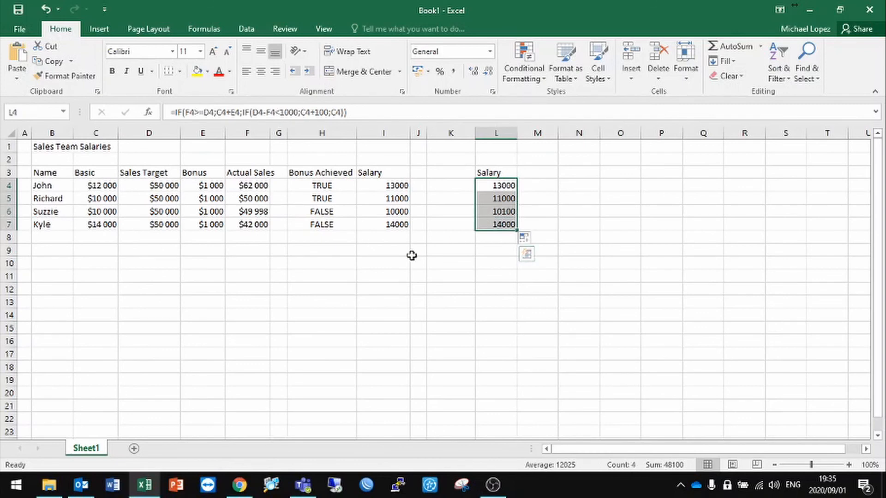